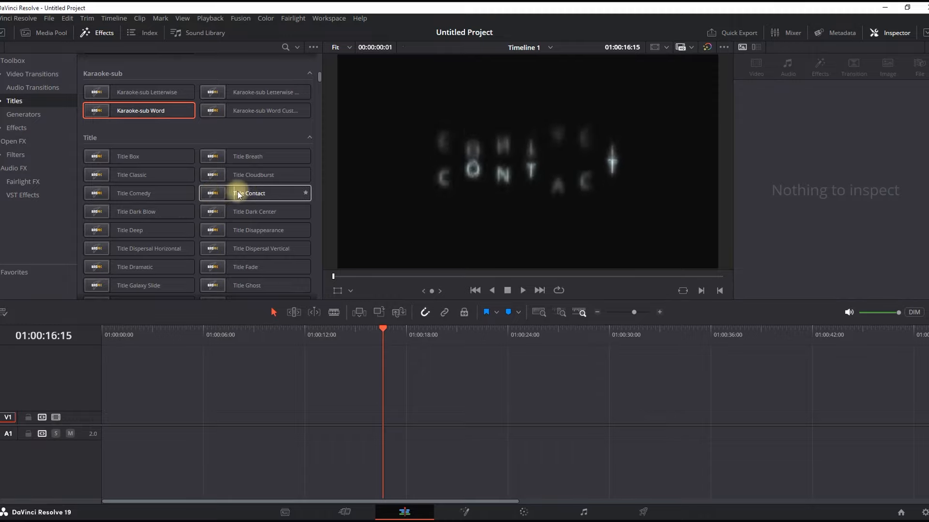
Stack the cTitles 04 titles Graphics Eclipse 04, Main 04 and Secondary 04 on tracks V3, V2 and V1, and play them.
scroll(187, 207, "down", 10)
double_click(187, 261)
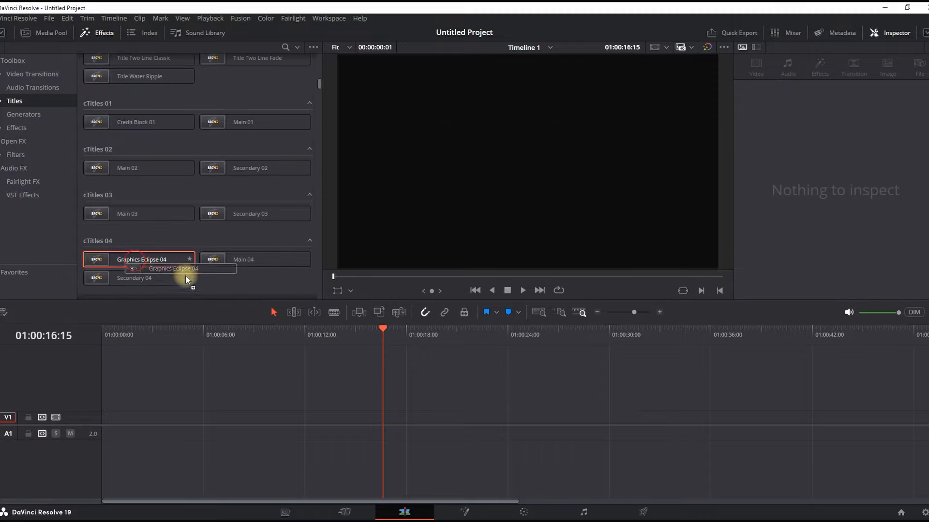
left_click_drag(224, 271, 329, 405)
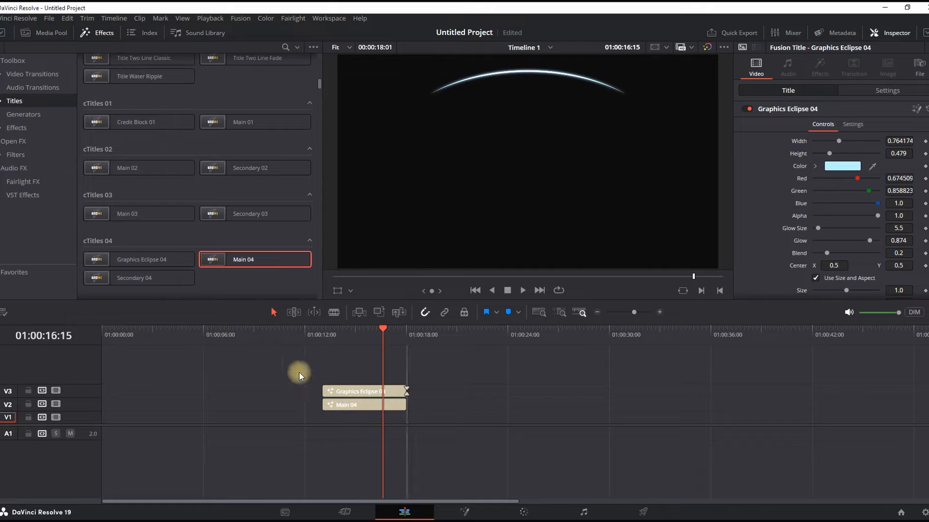
left_click_drag(157, 283, 323, 417)
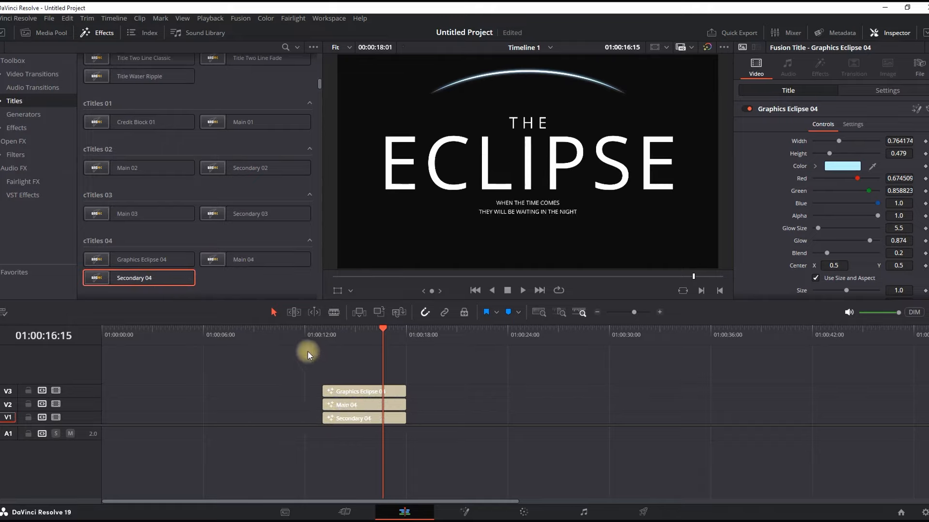
left_click(300, 352)
left_click(516, 290)
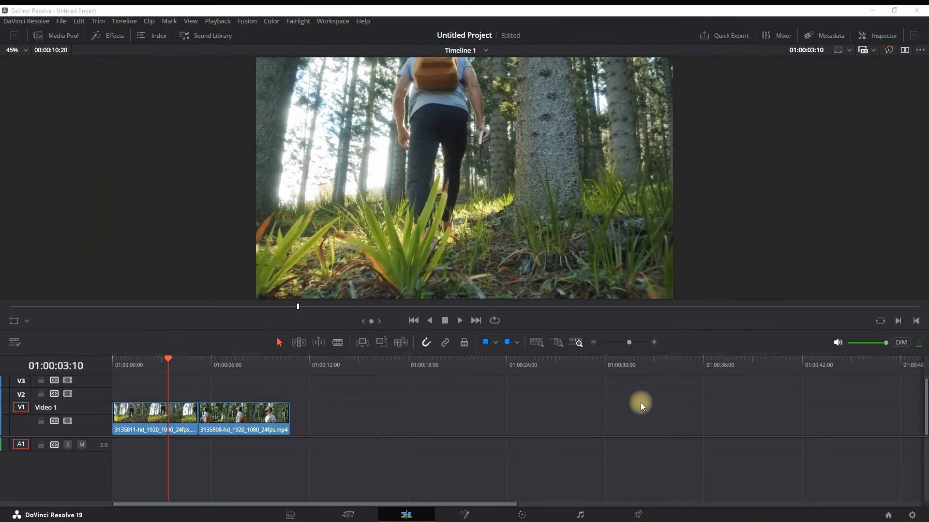
Add the Camera Lens Slide L-R transition at the cut between the two forest clips and play it.
left_click(121, 38)
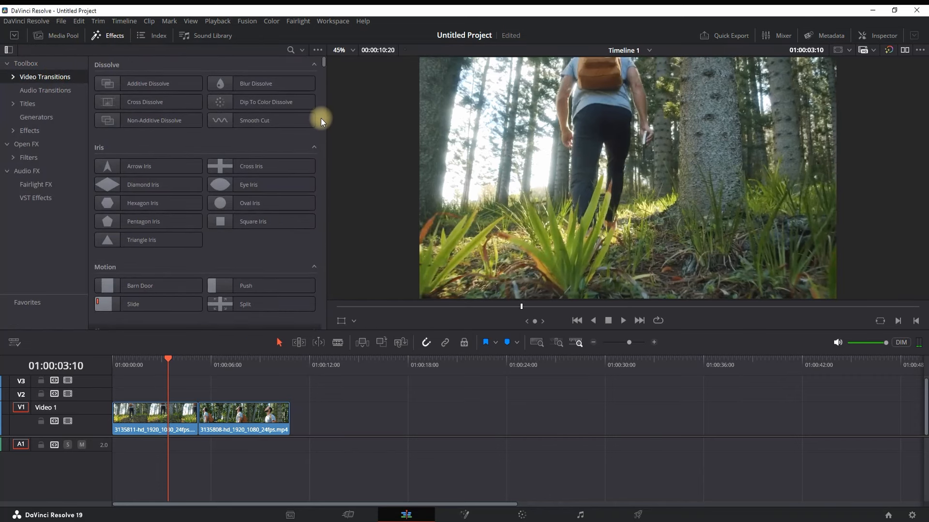
scroll(320, 118, "down", 10)
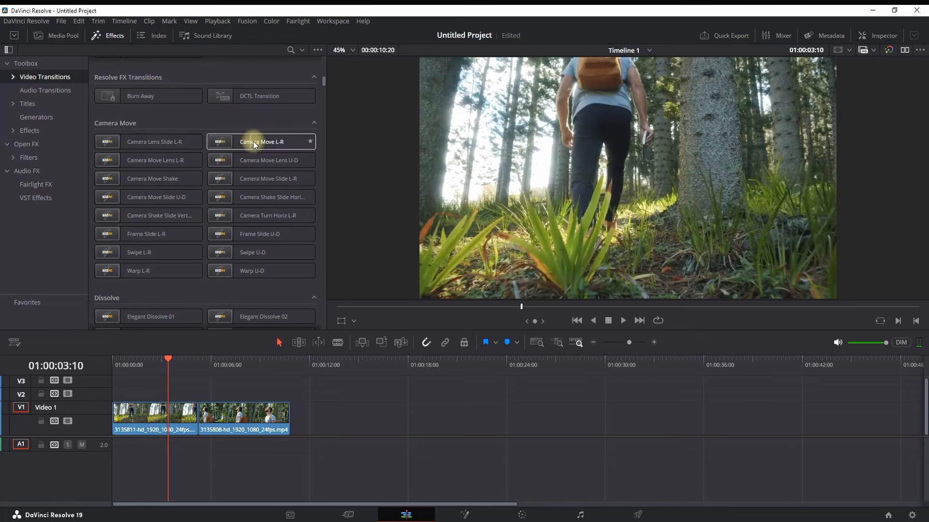
left_click_drag(170, 144, 196, 414)
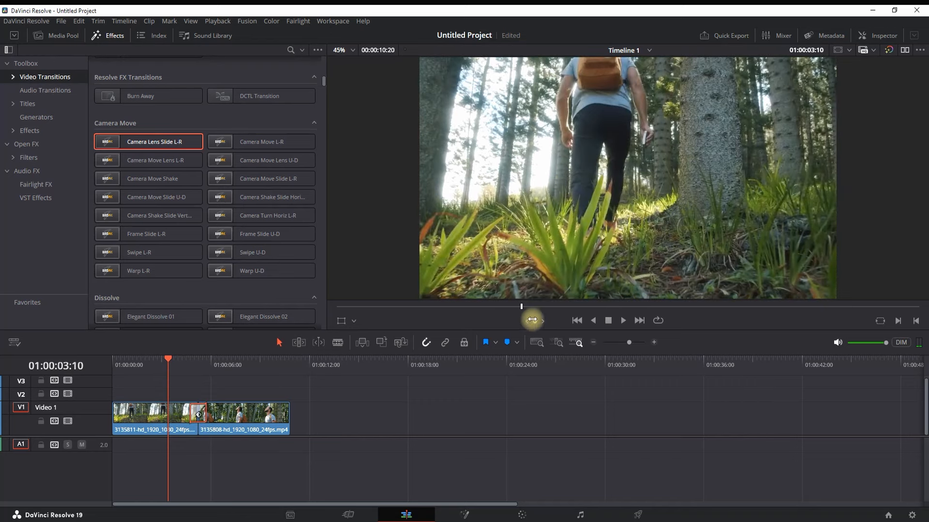
left_click(622, 320)
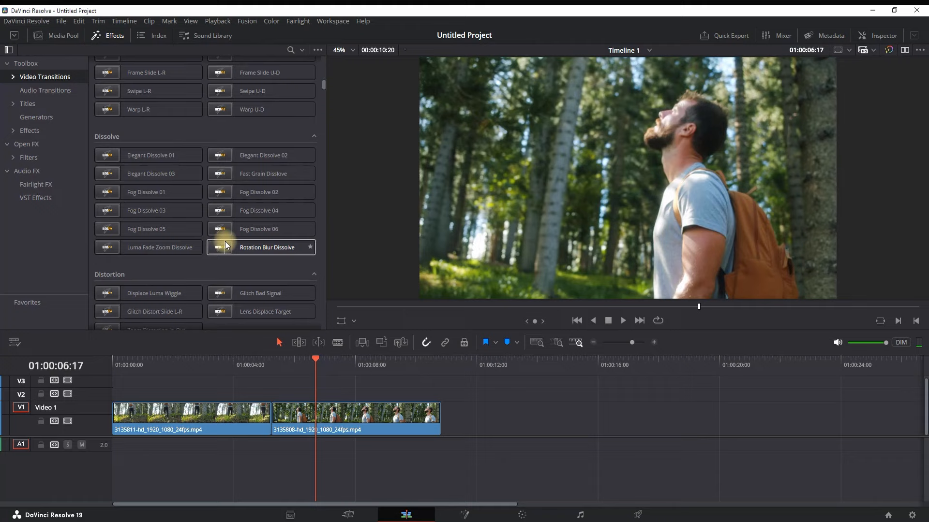
Apply the Rotation Blur Dissolve transition at the cut between the two clips and preview it.
left_click_drag(225, 242, 265, 413)
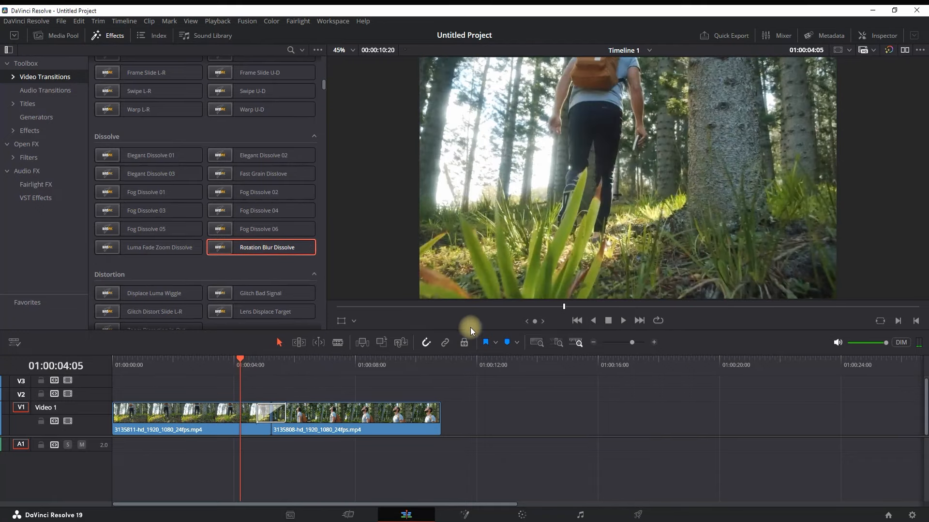
left_click(622, 321)
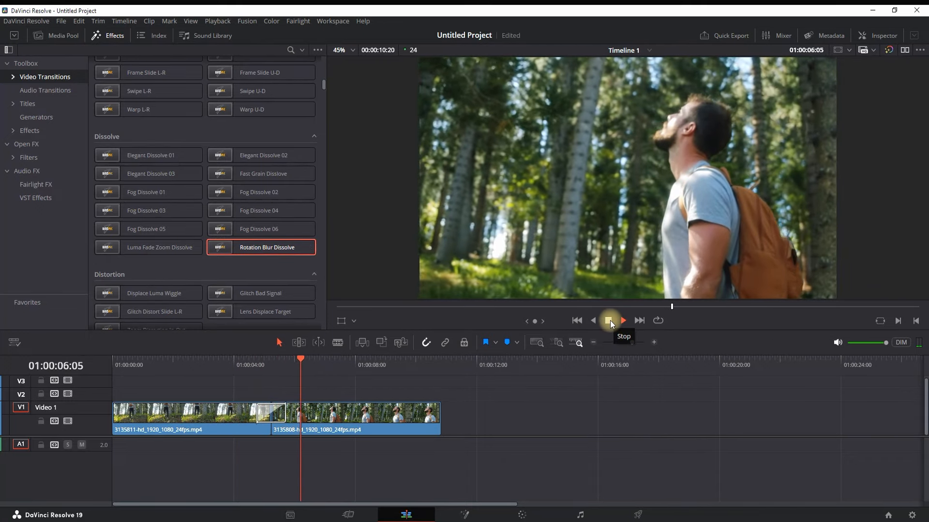
left_click(609, 320)
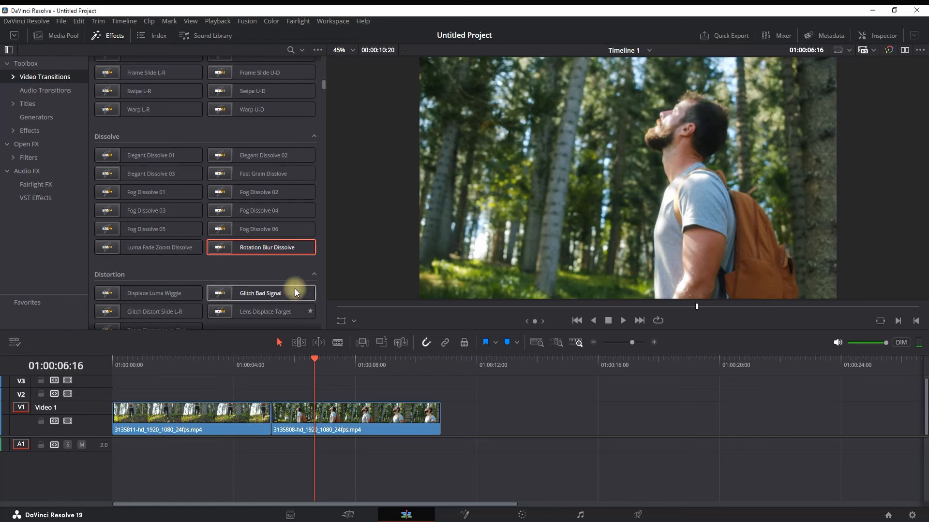
Apply the Lens Displace Target transition from the Distortion group at the cut and play it from just before the cut.
scroll(301, 267, "down", 5)
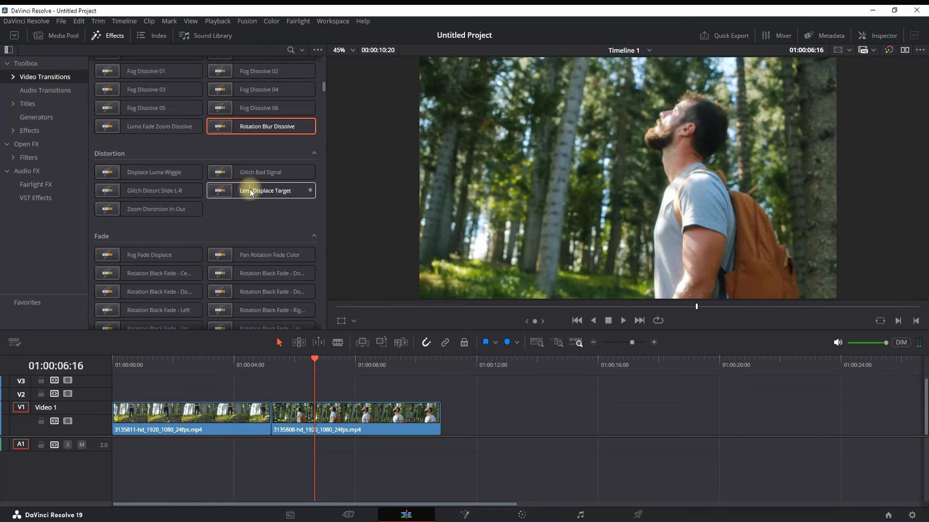
left_click_drag(250, 189, 288, 411)
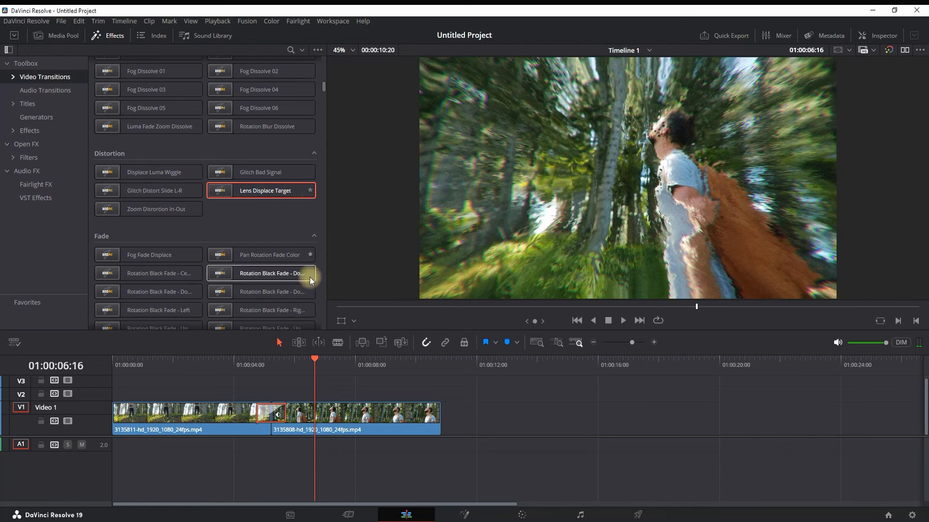
left_click(265, 361)
left_click(239, 360)
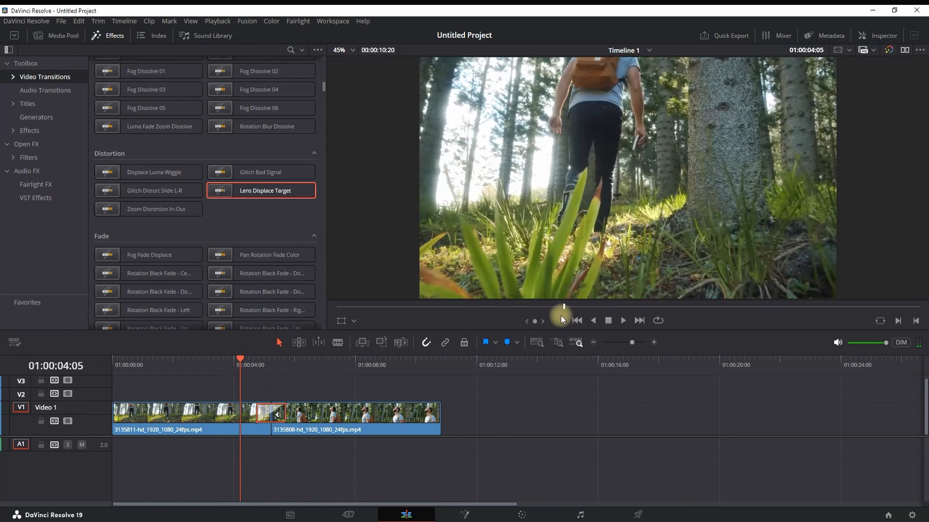
left_click(627, 320)
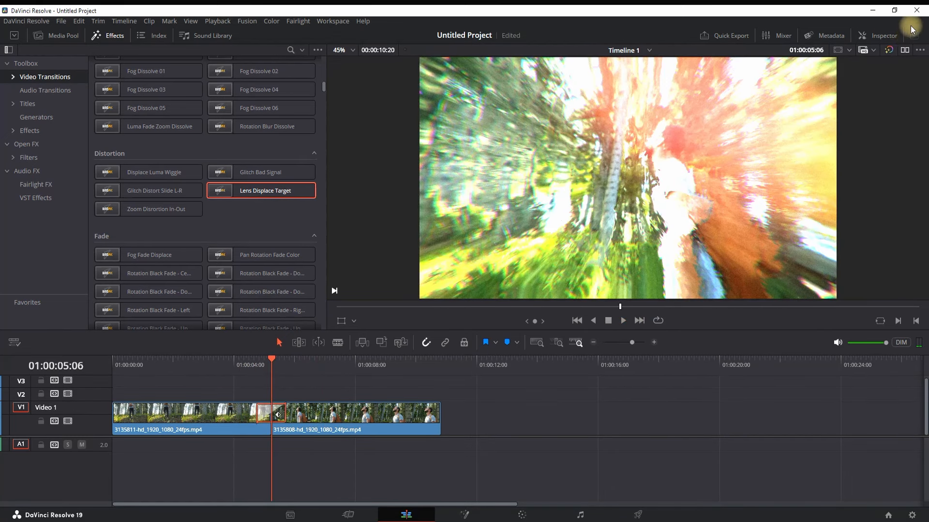
Turn on the Lens Displace Target transition's target, set its position to X 0.587 and Y 0.64, and replay the transition.
left_click(885, 34)
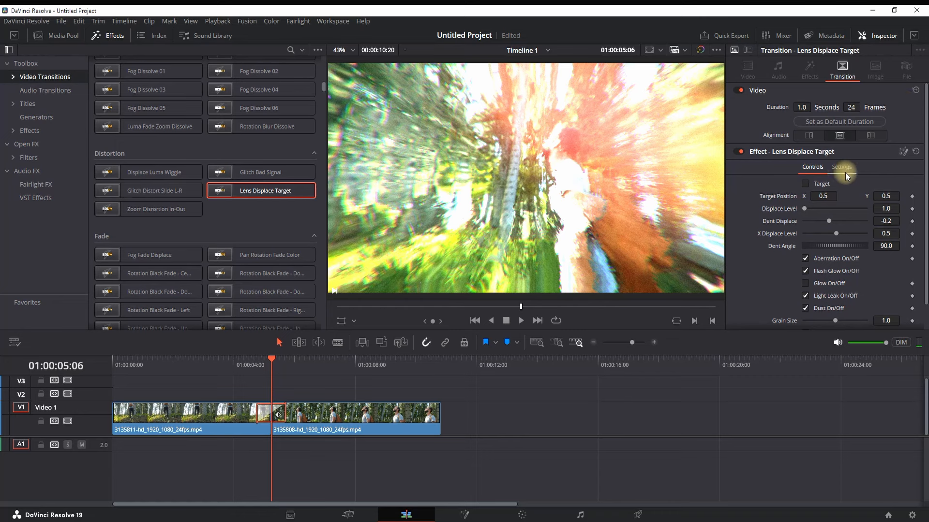
left_click(805, 184)
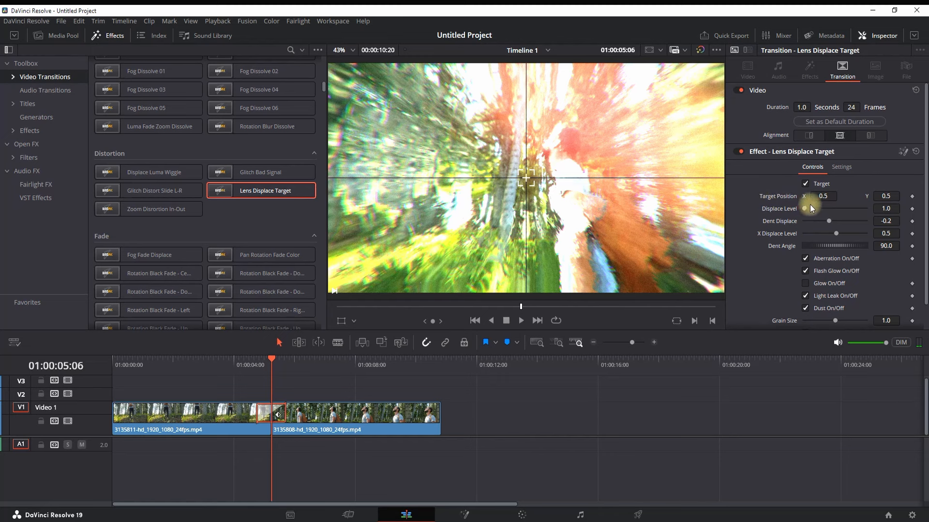
mouse_move(822, 198)
left_mouse_down()
mouse_move(871, 197)
mouse_move(733, 208)
mouse_move(804, 208)
mouse_move(822, 198)
left_mouse_up()
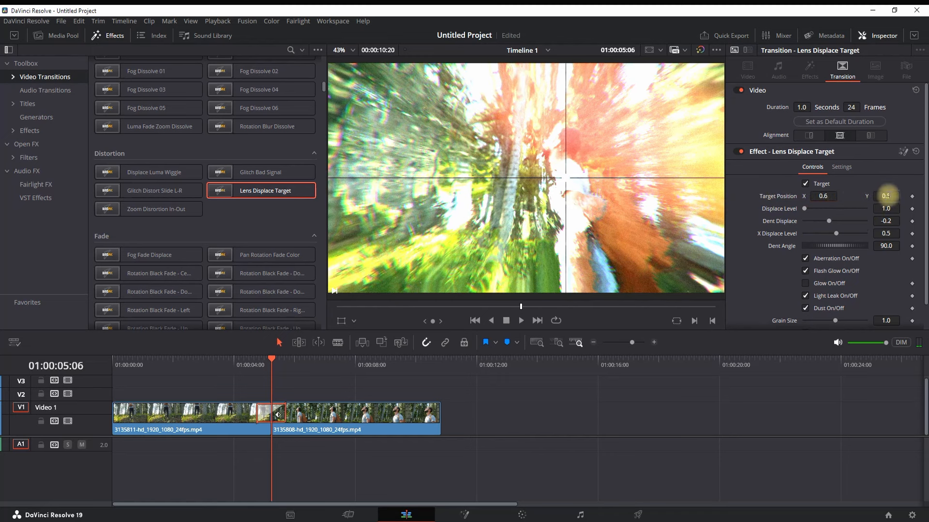
left_click_drag(886, 196, 910, 196)
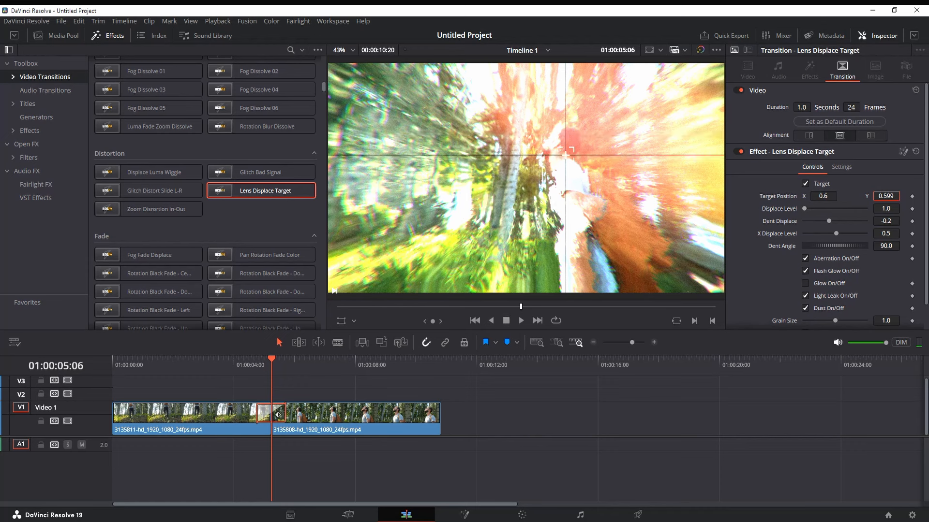
mouse_move(826, 199)
left_mouse_down()
mouse_move(778, 199)
mouse_move(822, 204)
left_mouse_up()
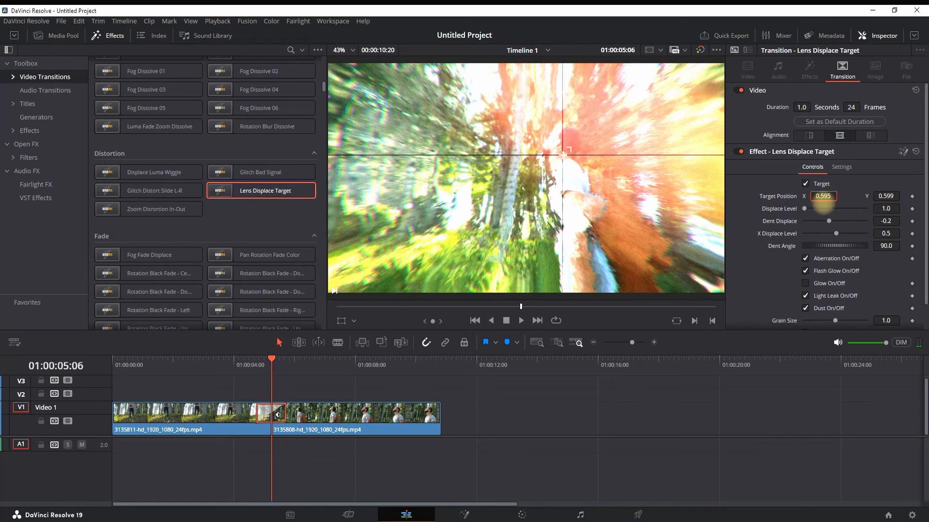
left_click_drag(886, 192, 907, 187)
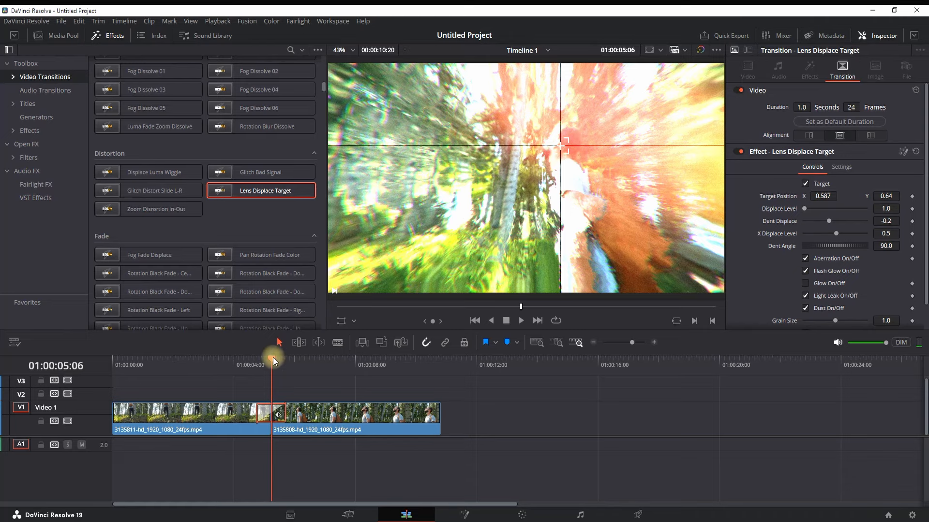
left_click_drag(272, 358, 209, 359)
left_click(521, 320)
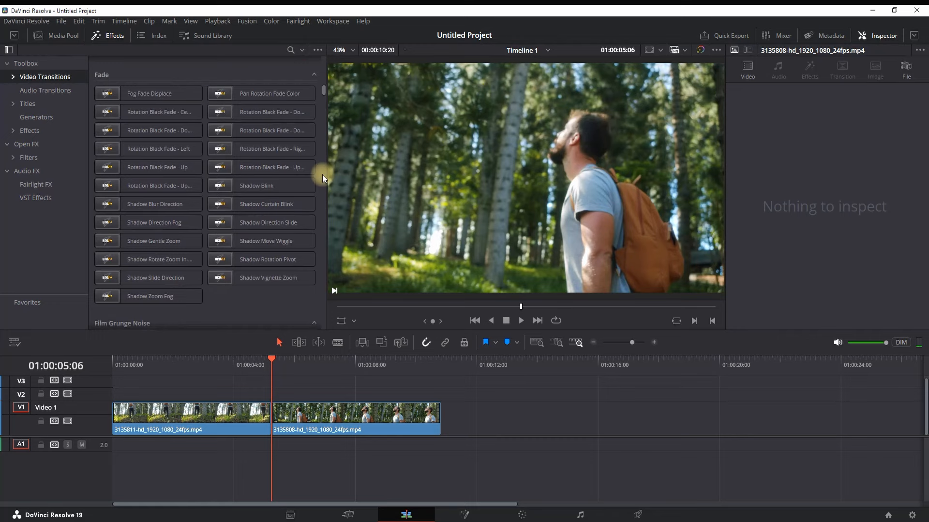
Examine the Fade, Film Grunge Noise, Glitch and Glow Blur groups of video transitions.
scroll(322, 174, "up", 2)
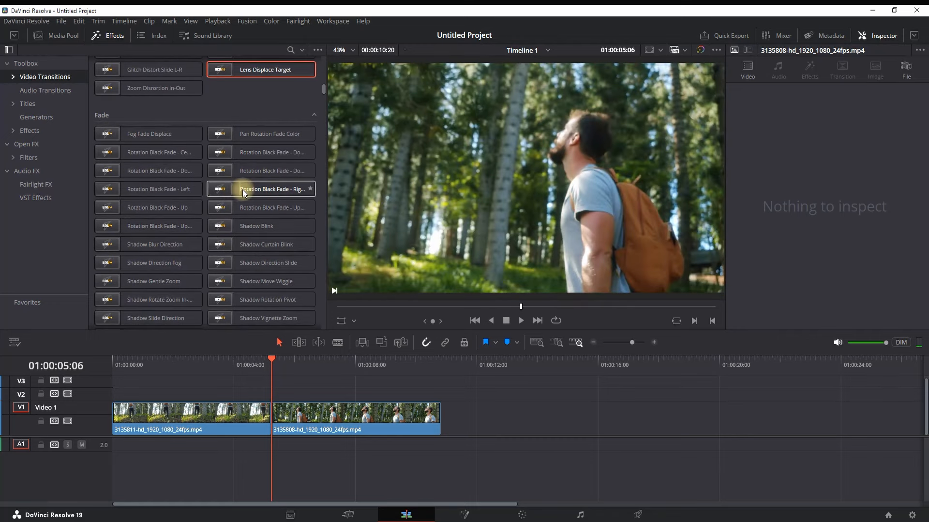
scroll(111, 170, "down", 5)
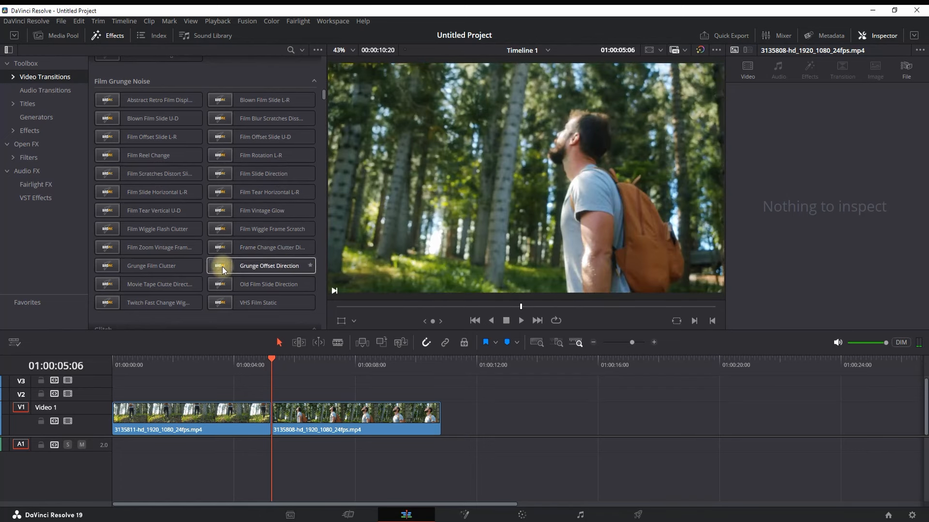
scroll(321, 205, "down", 8)
scroll(321, 205, "up", 12)
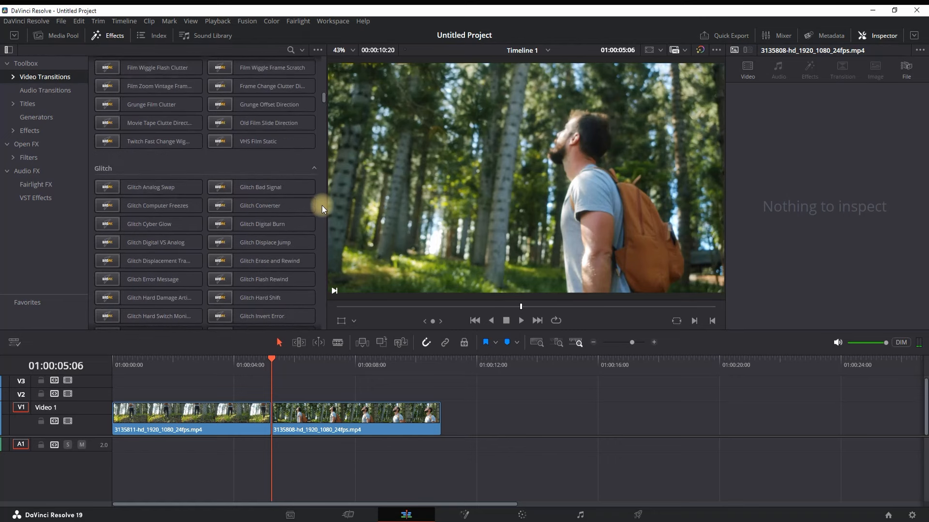
scroll(321, 205, "down", 6)
scroll(321, 205, "down", 3)
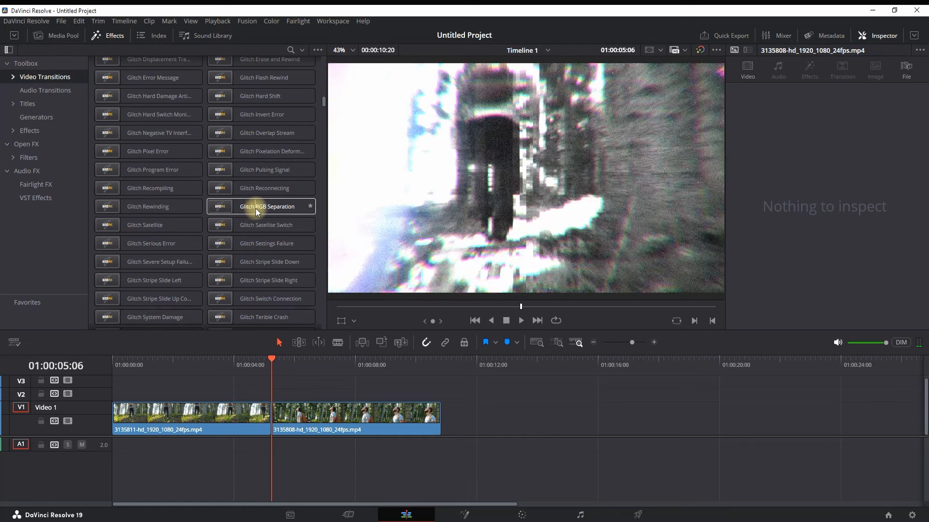
scroll(259, 233, "down", 10)
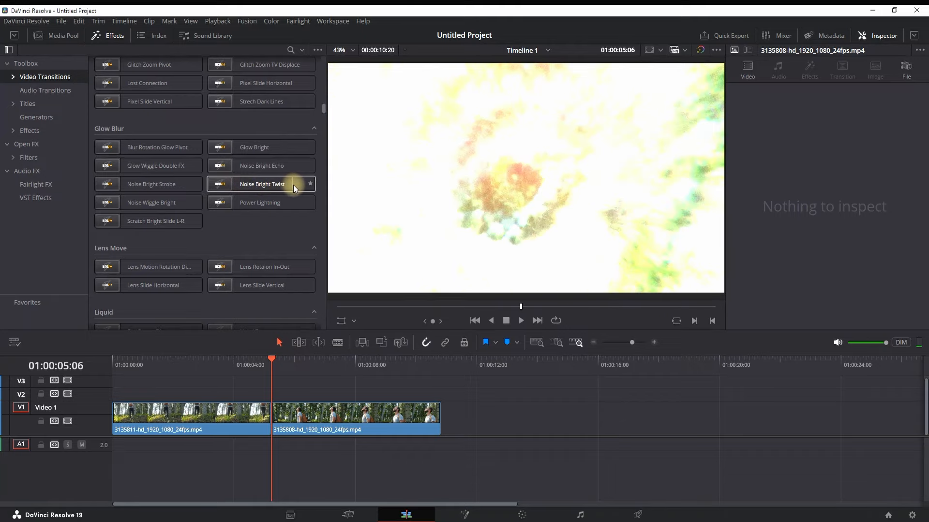
Add the Noise Bright Twist transition at the cut between the two clips and play it.
left_click_drag(276, 185, 280, 417)
left_click(522, 321)
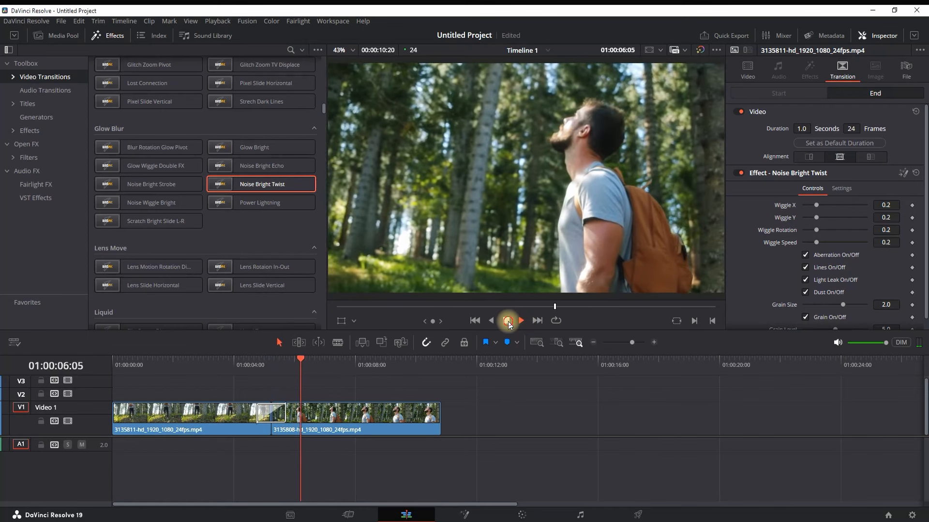
left_click(506, 321)
Increase the Wiggle X value of the Noise Bright Twist transition while viewing the frame at the cut.
left_click(276, 360)
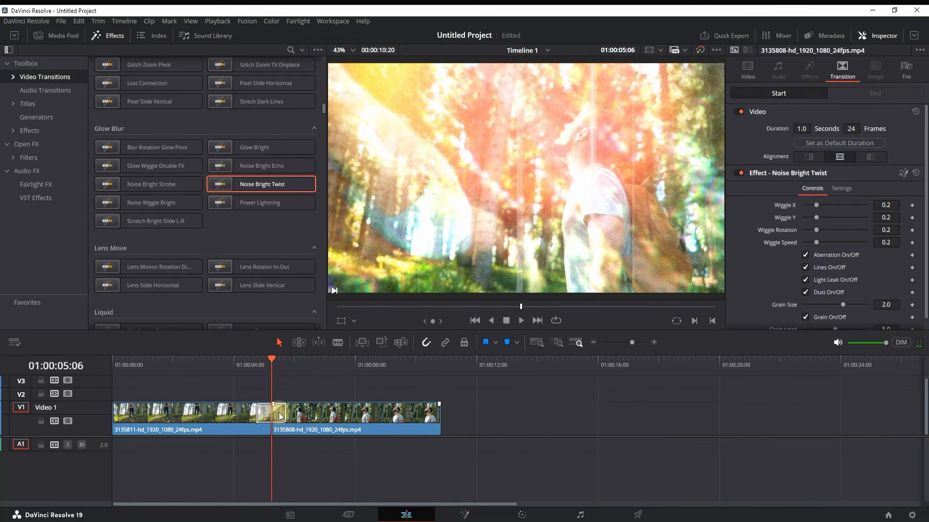
left_click(280, 416)
left_click_drag(814, 184, 828, 182)
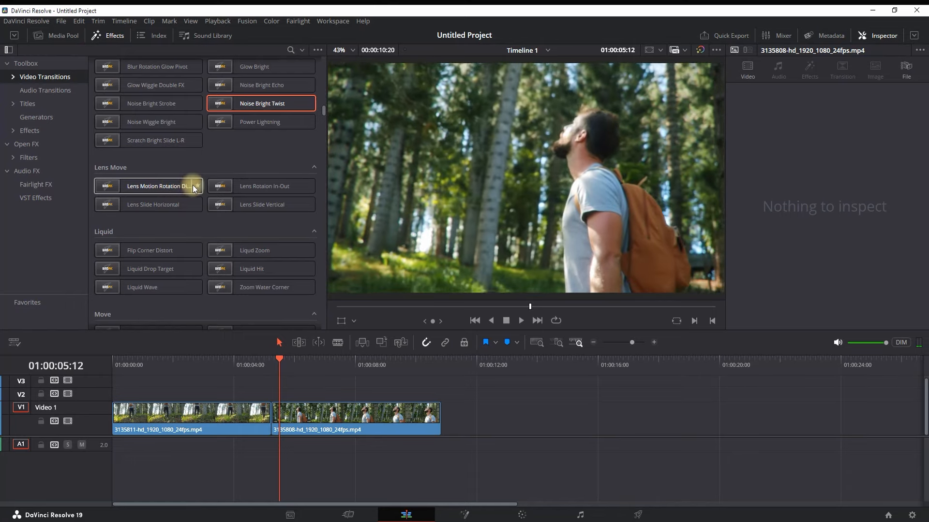
Add the Liquid Drop Target transition from the Liquid group at the cut between the two clips.
scroll(109, 228, "down", 2)
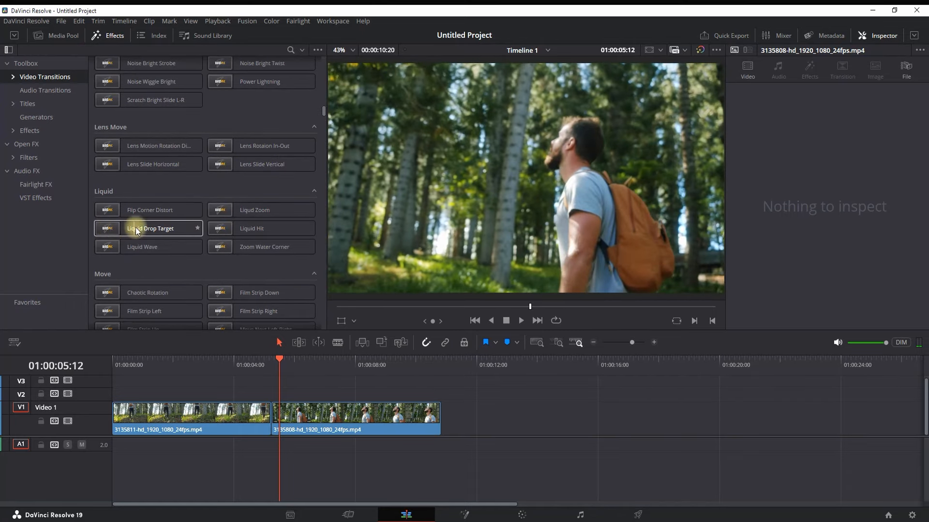
left_click_drag(176, 228, 257, 414)
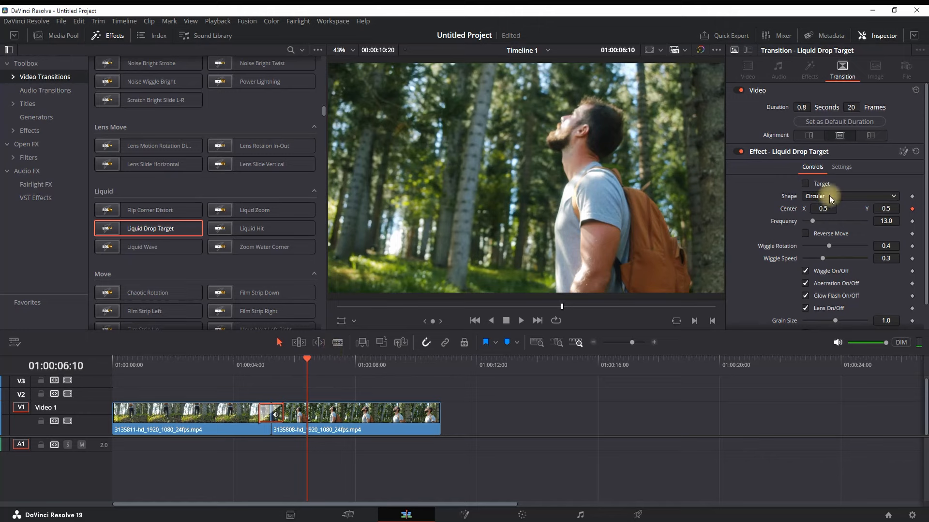
Set the Liquid Drop Target transition's shape to Radial, turn on its target and shift its center horizontally.
left_click(829, 195)
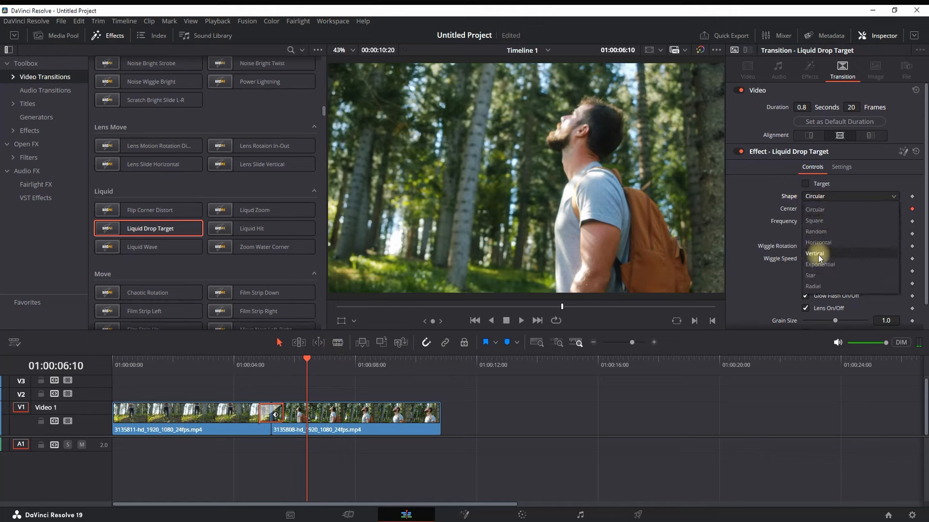
left_click(822, 288)
left_click_drag(284, 361, 272, 361)
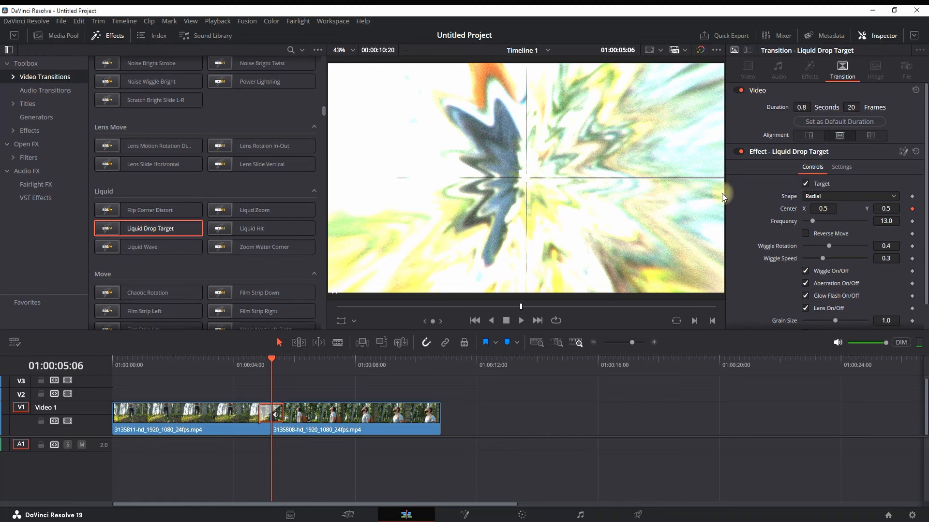
left_click_drag(842, 209, 865, 211)
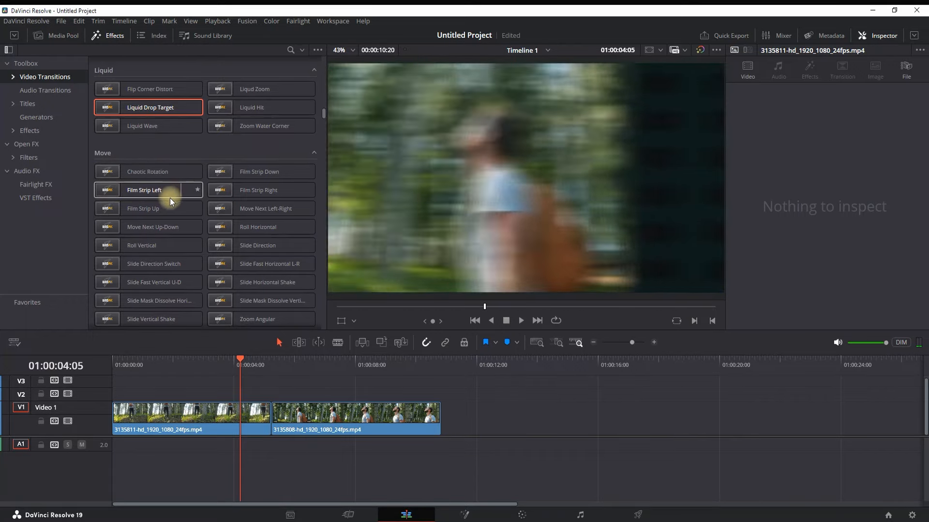
Add the Zoom In-Out Target transition from the Zoom group at the cut between the two clips.
scroll(322, 184, "down", 10)
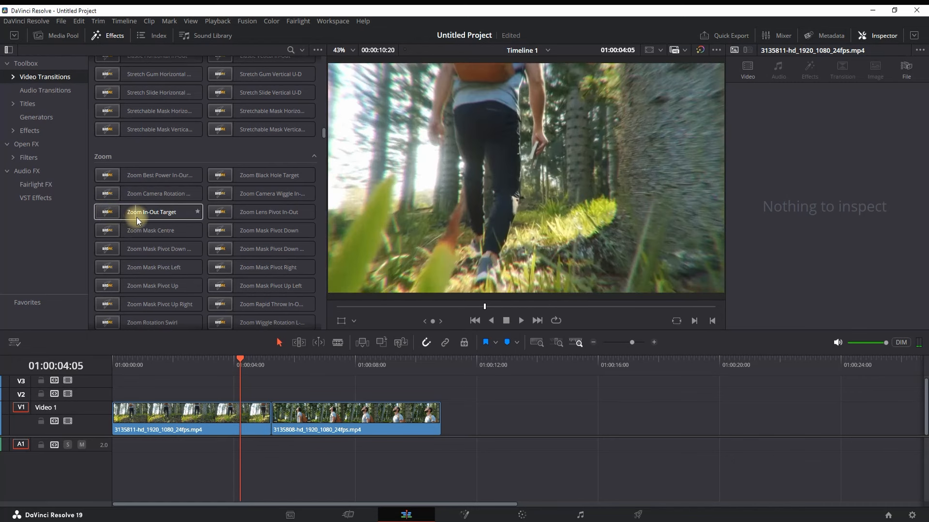
left_click_drag(175, 217, 271, 412)
left_click(267, 358)
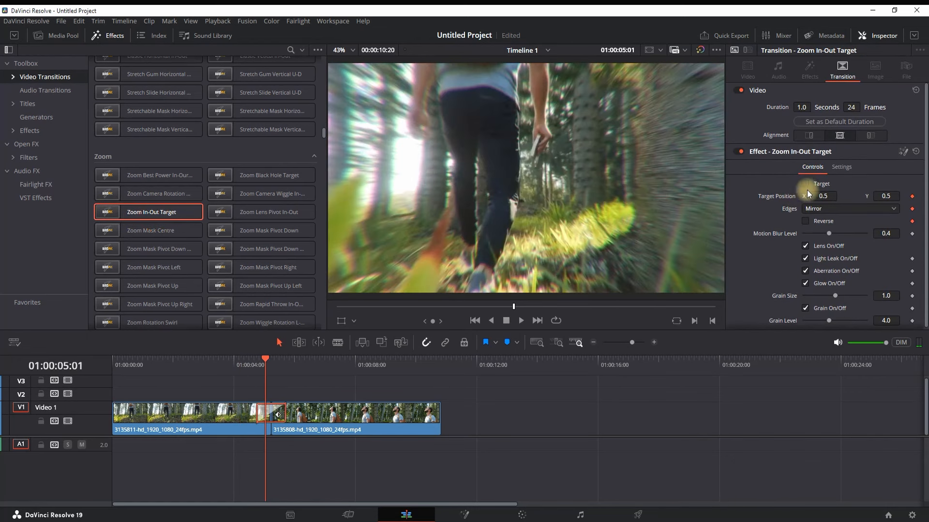
Turn on the target of the Zoom In-Out Target transition and shift its target position horizontally.
left_click(808, 184)
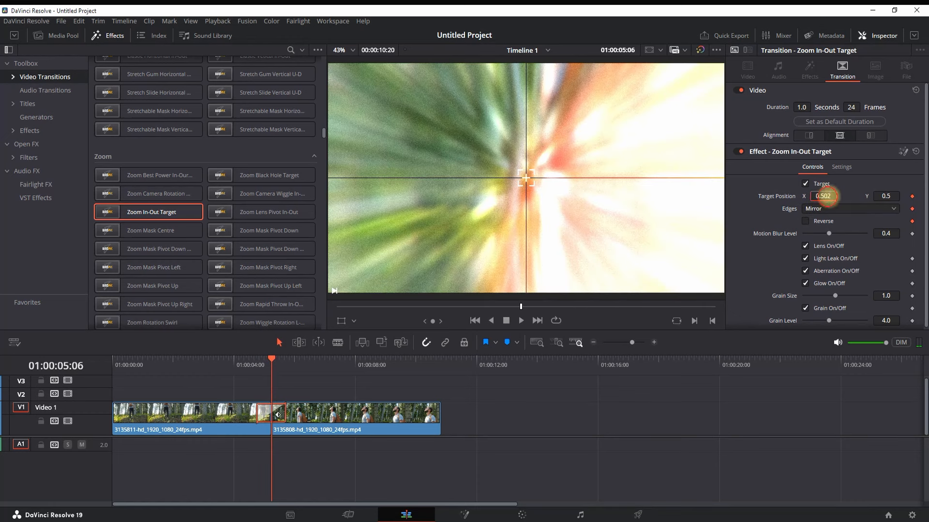
left_click_drag(825, 196, 857, 195)
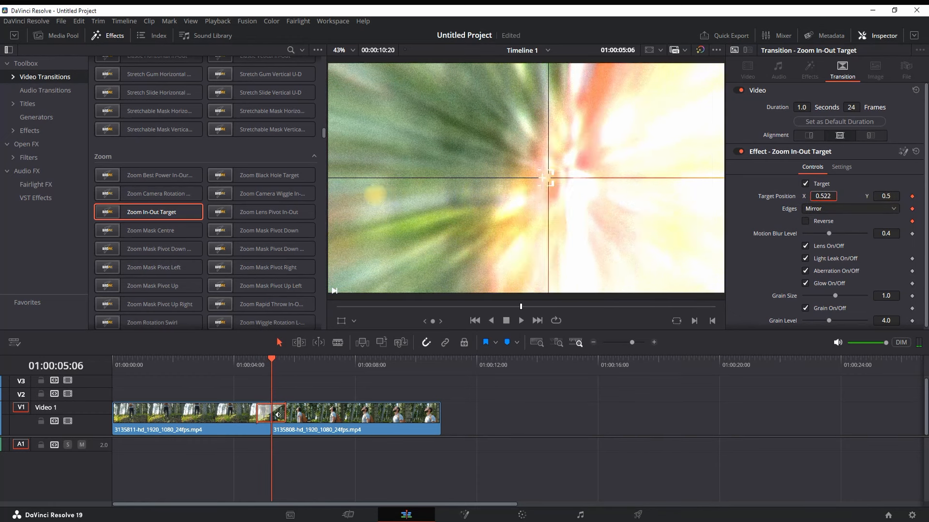
left_click_drag(376, 195, 855, 196)
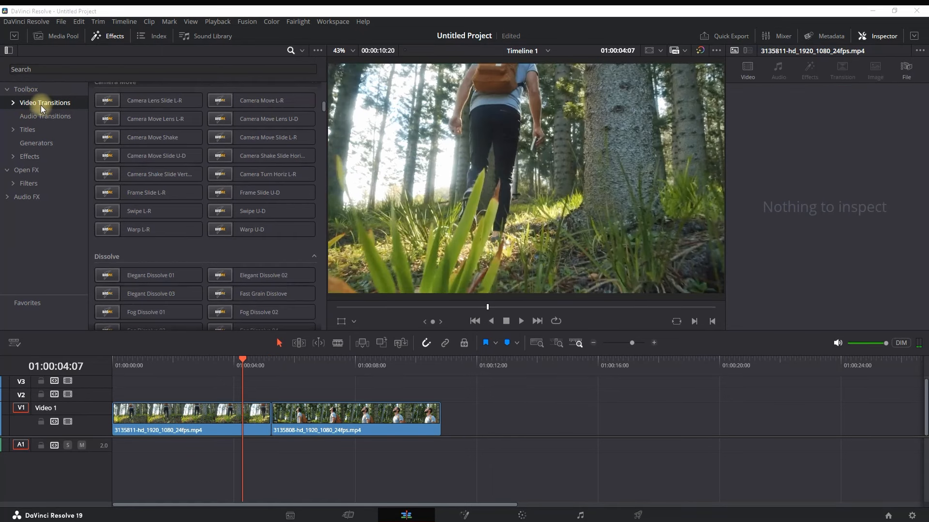
Search the video transitions for "target" and browse the matching entries.
left_click(43, 69)
type("target")
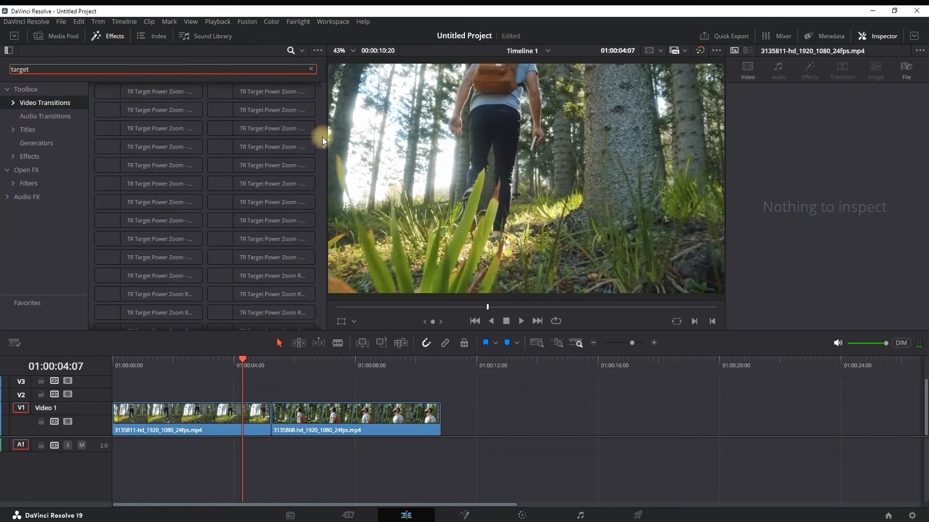
left_click_drag(322, 138, 323, 89)
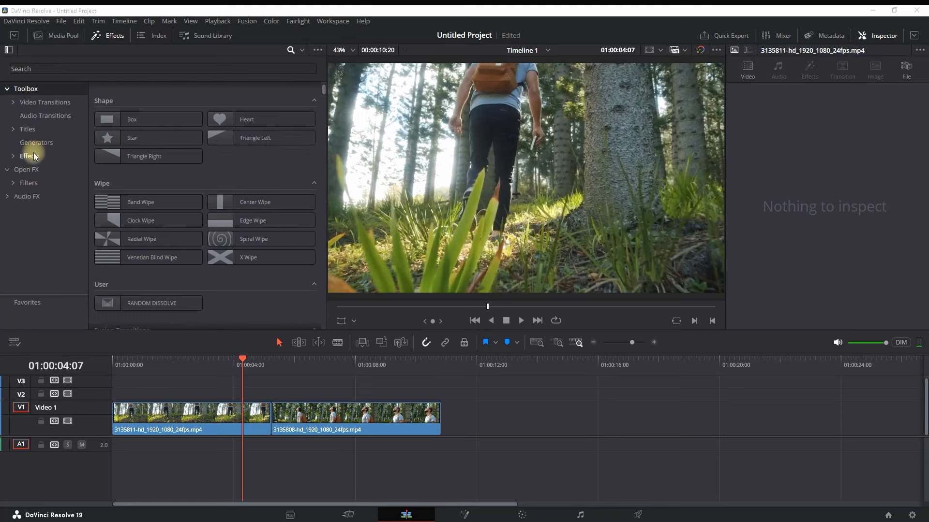
Apply the Prism FX effect from the Cyber Mix group to the first clip and play it from the start.
left_click(34, 156)
mouse_move(324, 164)
left_mouse_down()
mouse_move(320, 89)
mouse_move(333, 174)
left_mouse_up()
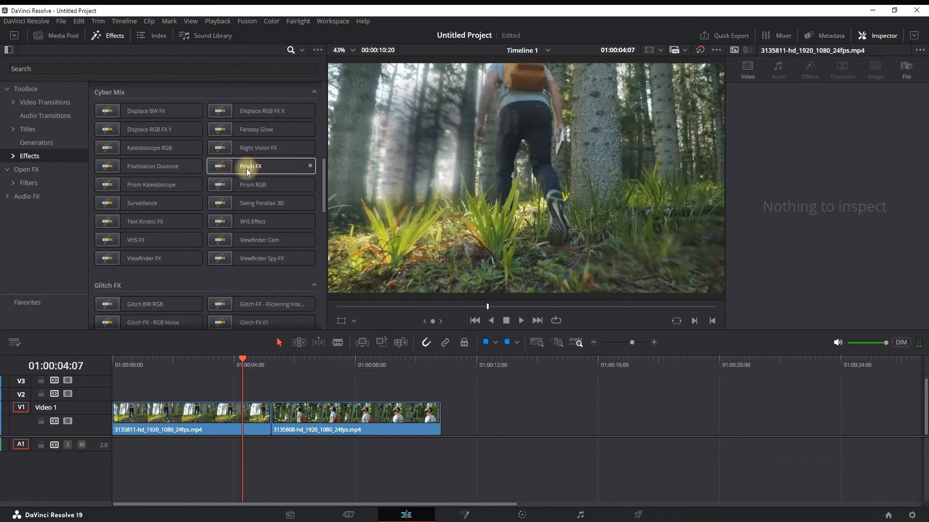
left_click_drag(260, 167, 220, 412)
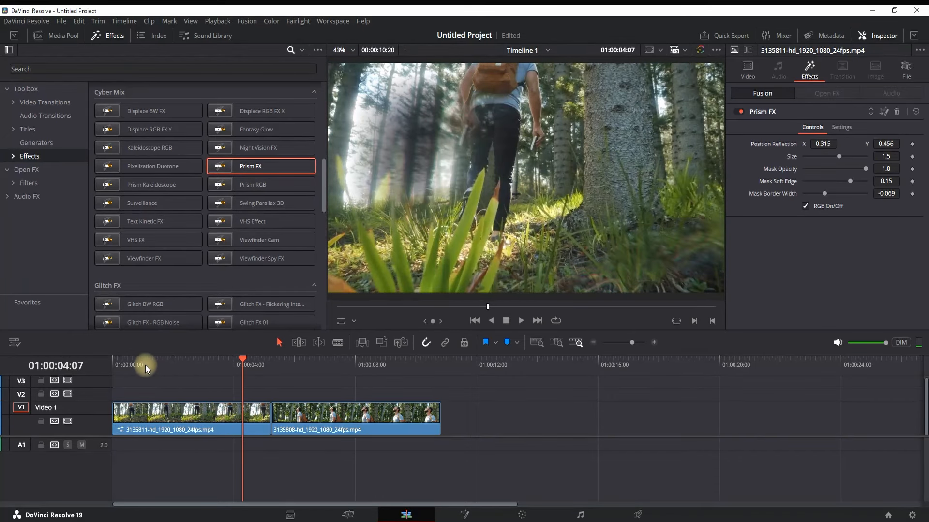
key("Home")
left_click(523, 320)
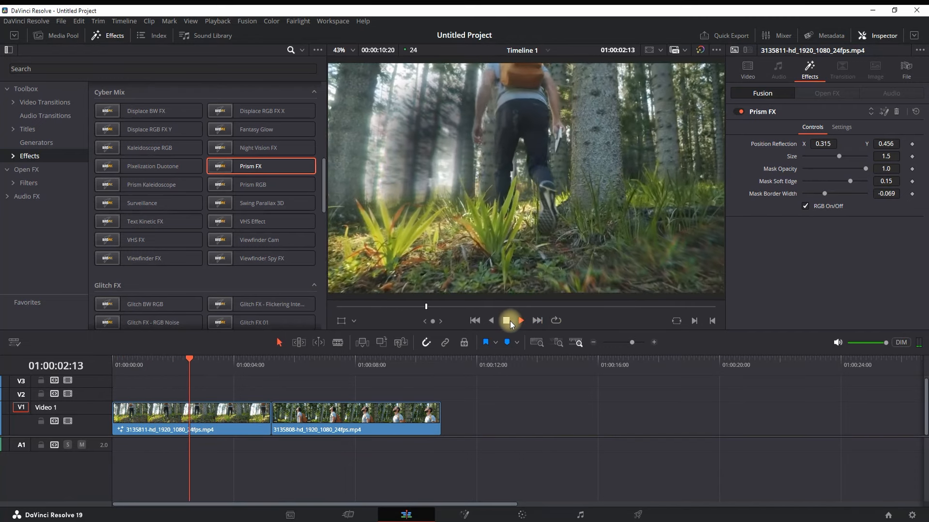
left_click(510, 320)
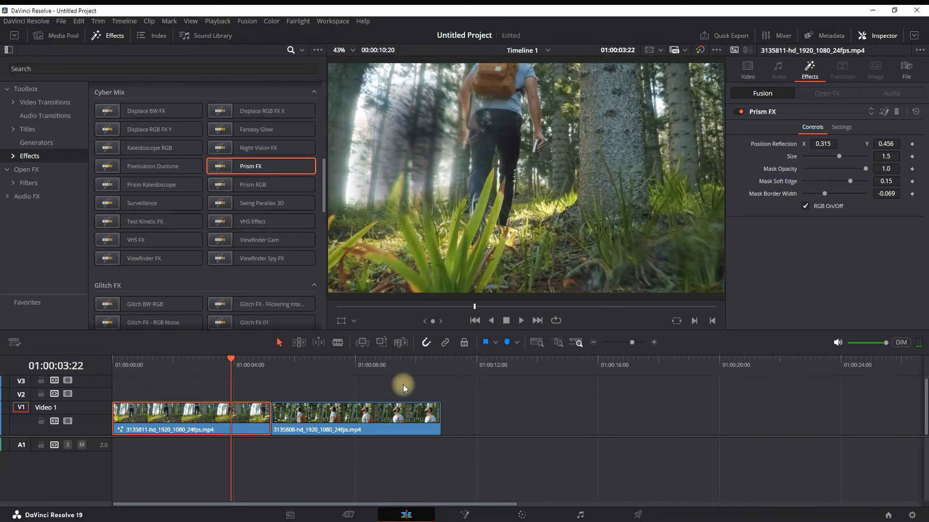
Try shifting the Prism FX reflection horizontally and lowering its mask opacity, and delete the effect from the first clip.
left_click_drag(828, 144, 899, 145)
mouse_move(839, 156)
left_mouse_down()
mouse_move(819, 163)
mouse_move(847, 164)
left_mouse_up()
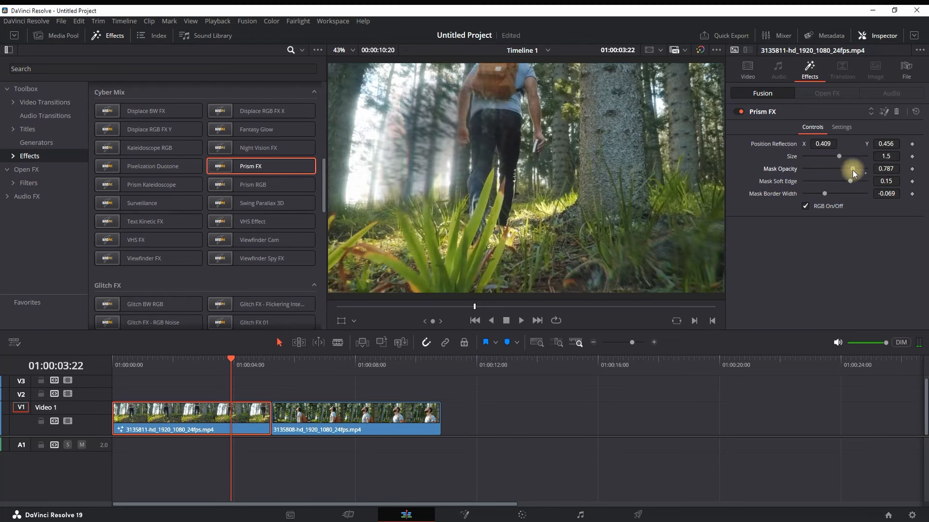
left_click(896, 111)
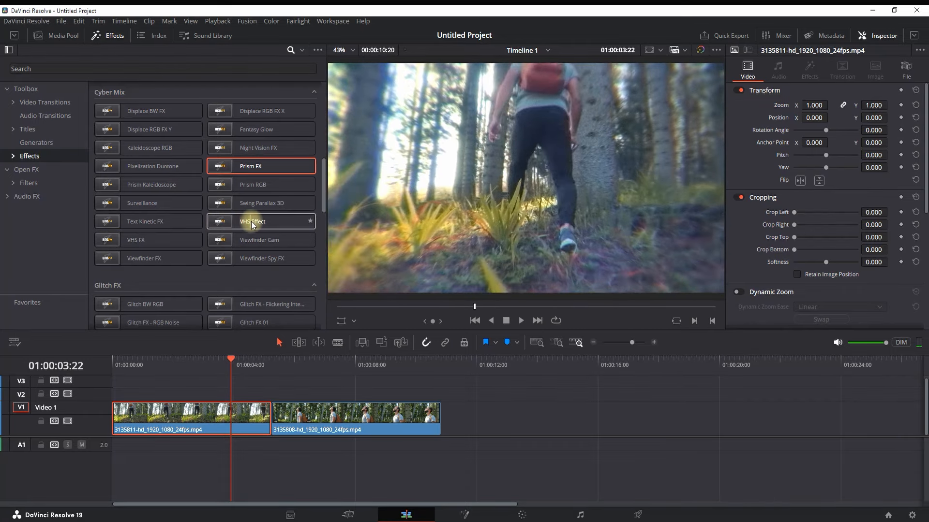
Try the VHS Effect on the first clip, play it from the start and undo the effect.
left_click_drag(276, 218, 213, 416)
left_click(114, 362)
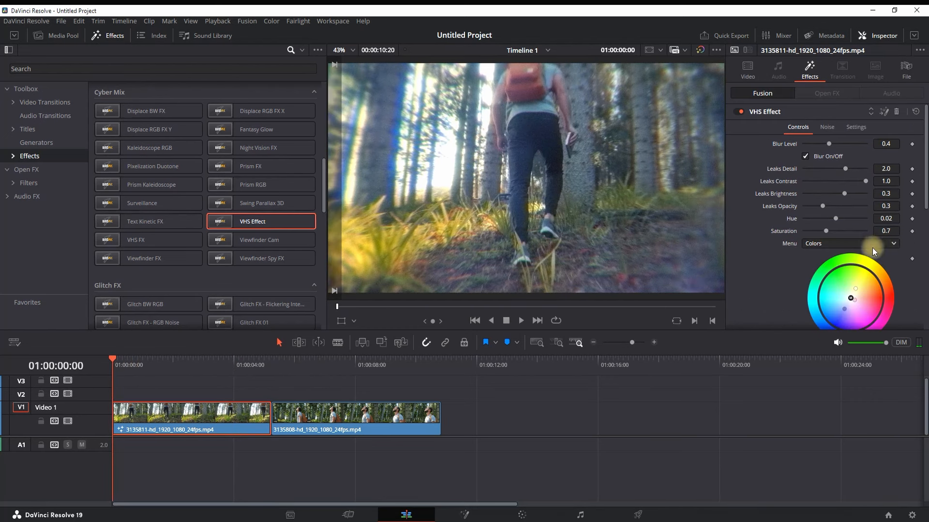
left_click(521, 321)
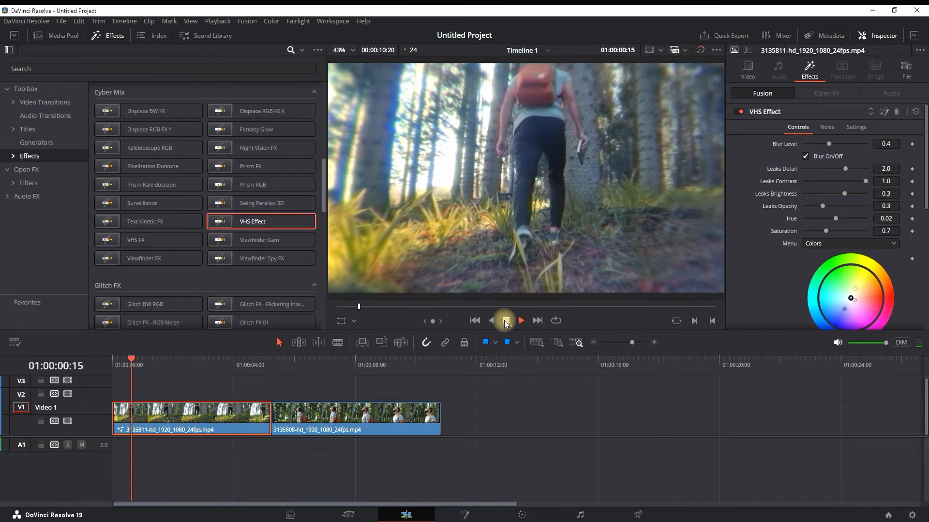
left_click(505, 321)
key("ctrl+z")
Apply the Glitch FX - Flickering Interference effect to the first clip and play the result.
scroll(121, 199, "down", 3)
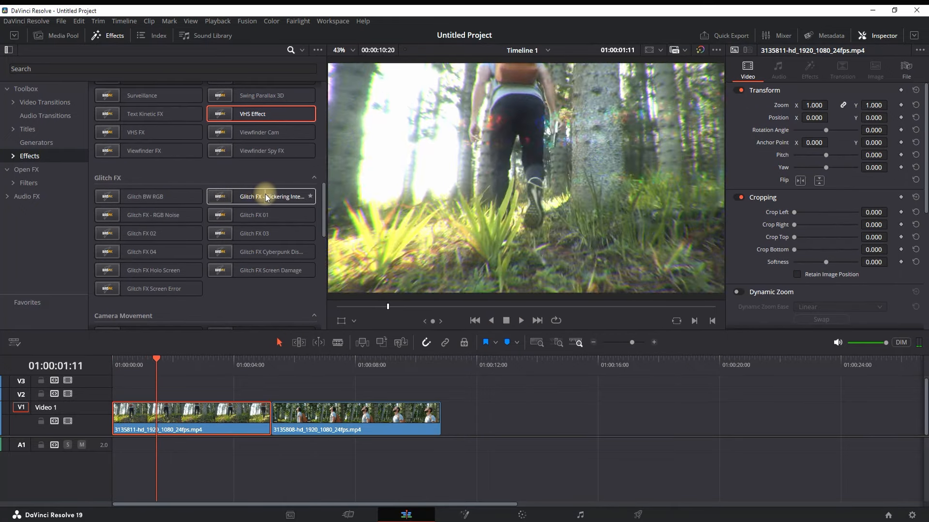
left_click_drag(271, 196, 213, 416)
left_click(126, 362)
left_click(521, 320)
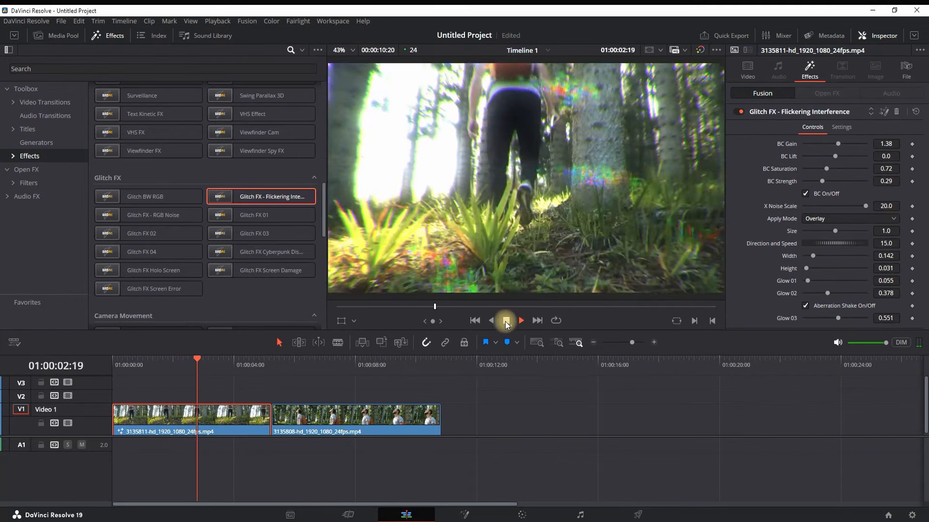
key("space")
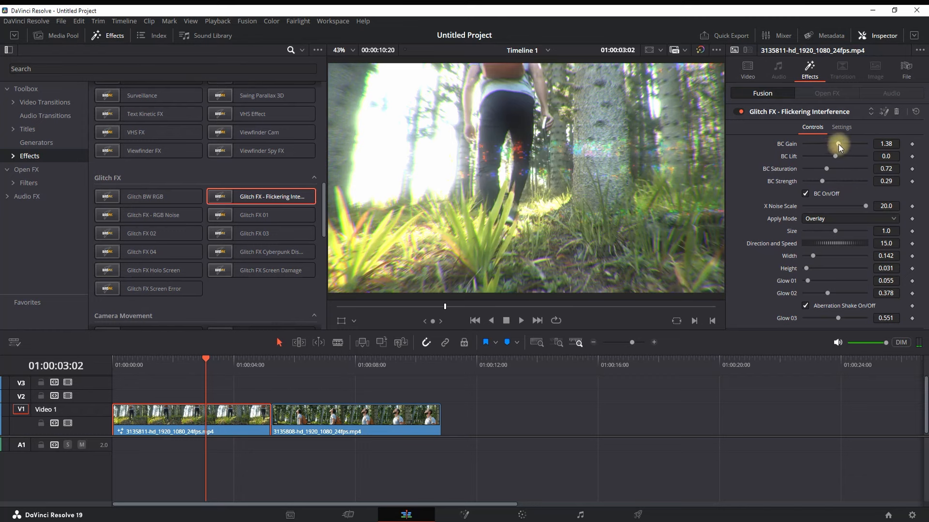
Set the Flickering Interference effect's BC Gain to 1.44, BC Lift to -0.33 and BC Saturation to about 3.1, and replay the clip.
left_click_drag(831, 144, 851, 167)
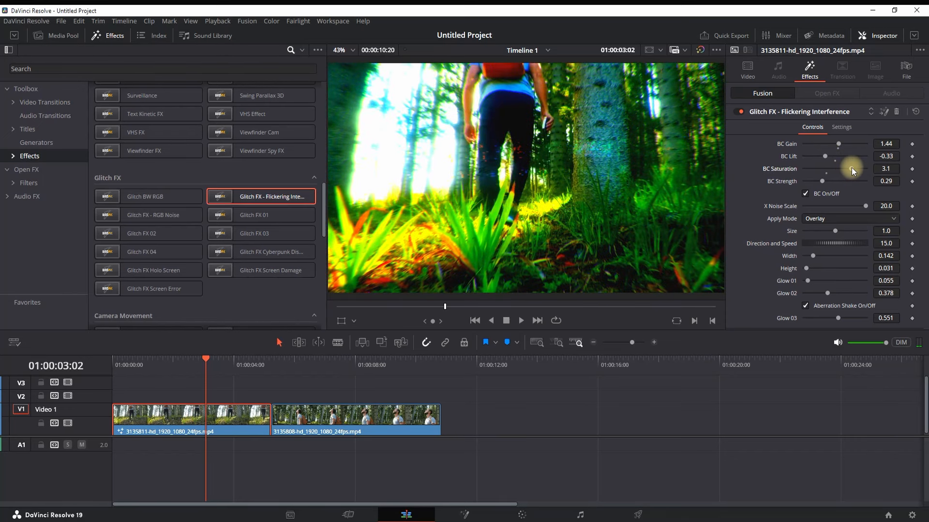
left_click(129, 360)
left_click(521, 320)
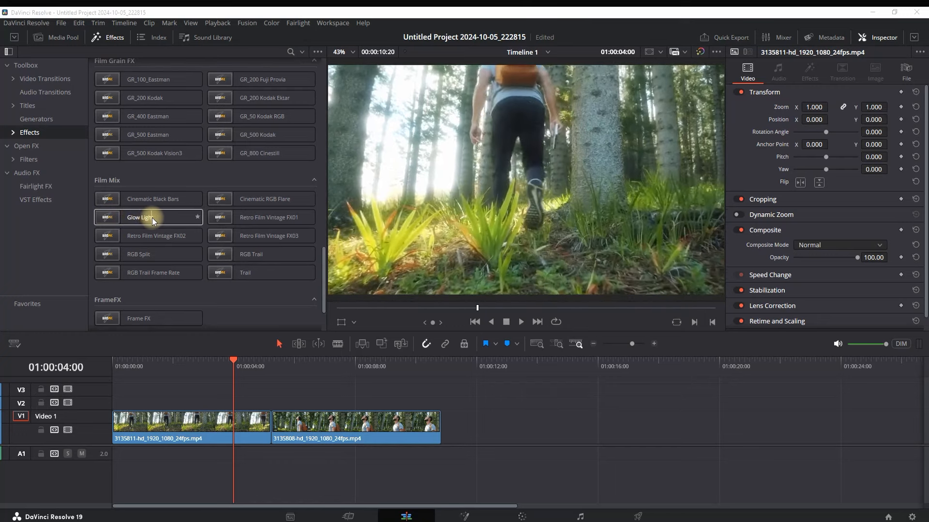
Apply the Glow Light effect from the Film Mix group to the first clip and play it from near the start.
left_click_drag(168, 217, 214, 424)
left_click(119, 365)
left_click(521, 320)
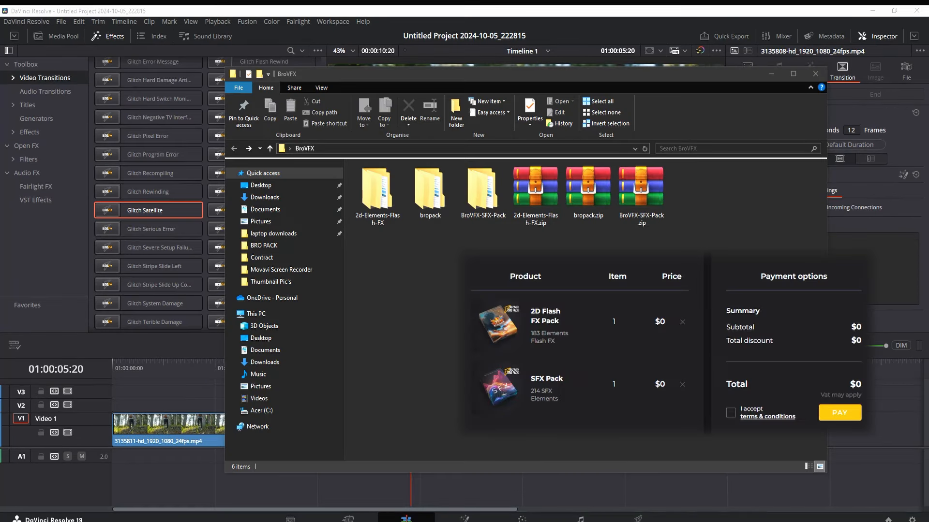
In File Explorer, open the BroVFX 2D Elements Flash FX folder inside 2d-Elements-Flash-FX and select its effect folders.
left_click(383, 193)
double_click(386, 197)
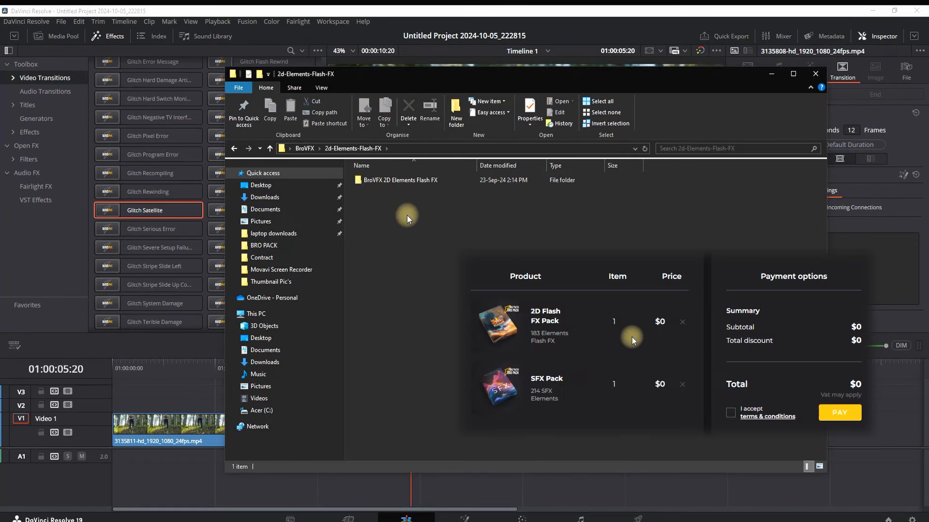
double_click(370, 180)
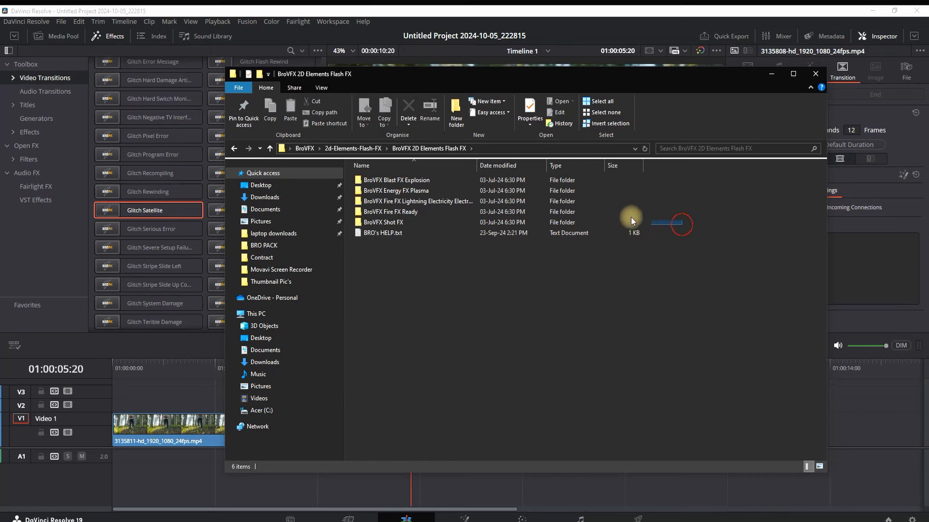
left_click_drag(631, 221, 372, 183)
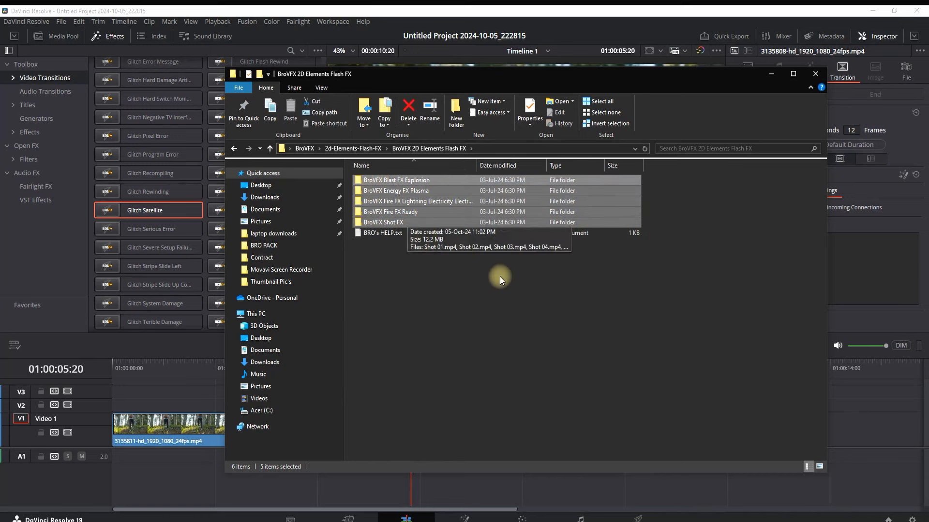
Open BRO's HELP.txt, read the usage instructions including the footage placement and blending mode steps, and close the file.
double_click(388, 233)
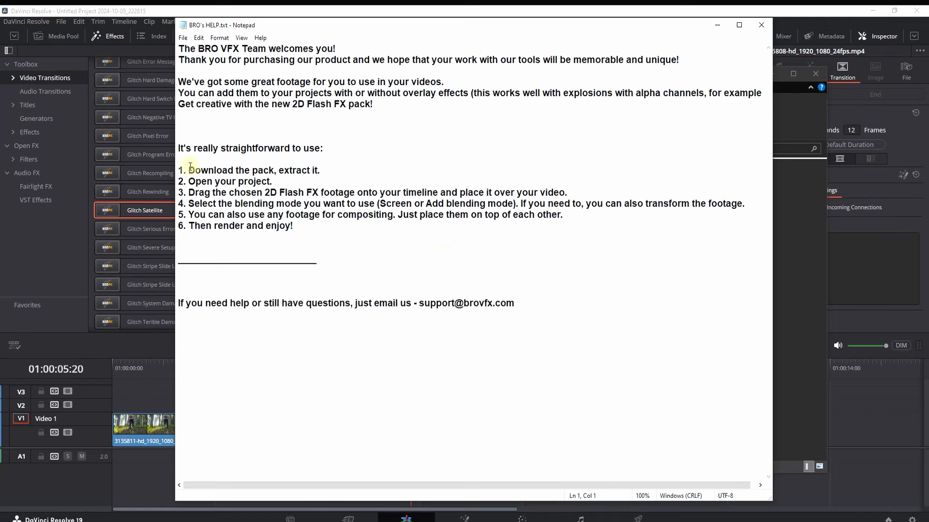
left_click_drag(179, 168, 345, 225)
left_click(372, 239)
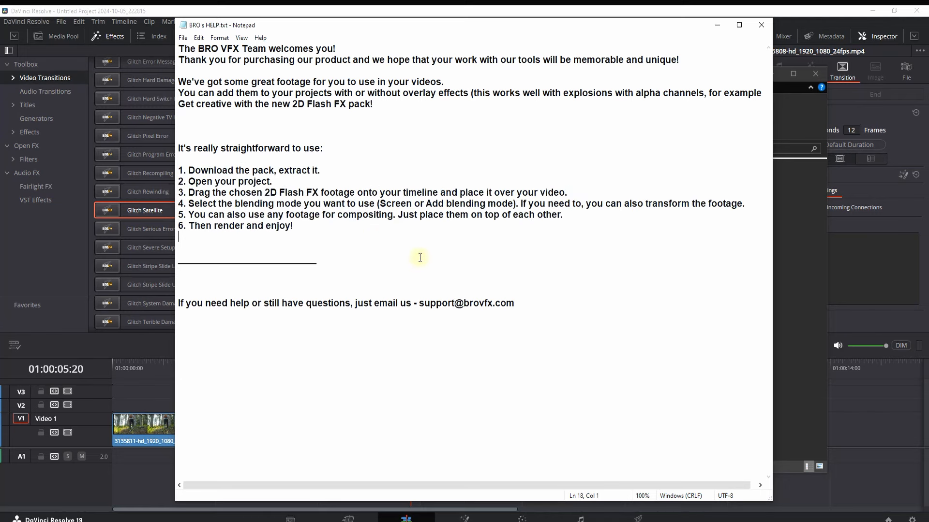
left_click_drag(188, 192, 317, 195)
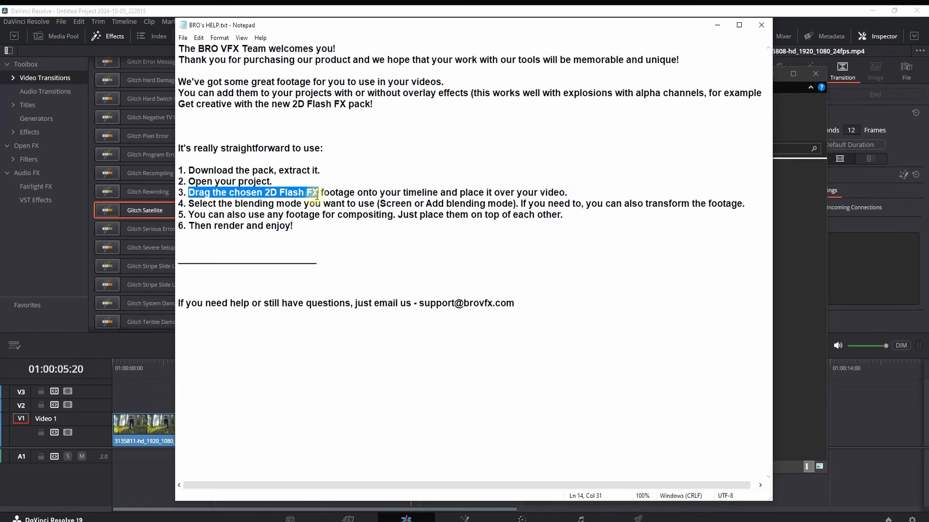
left_click(422, 268)
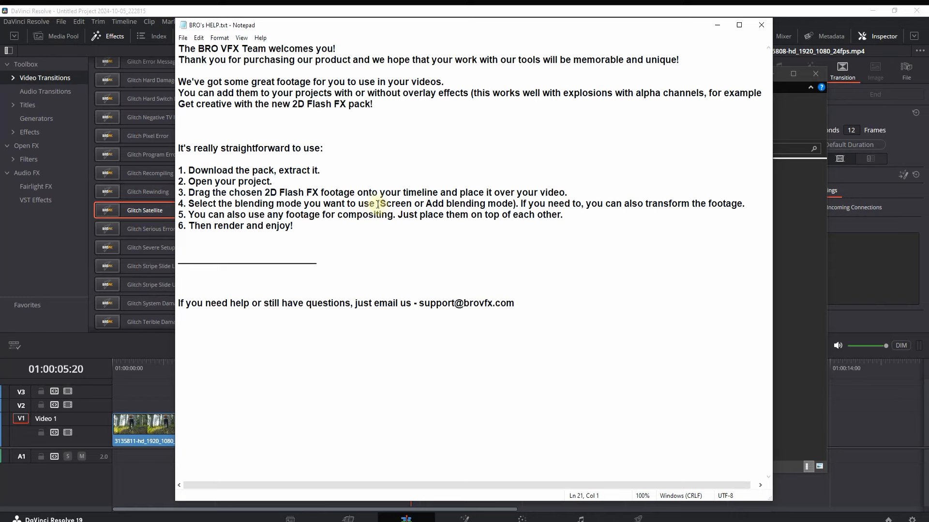
left_click_drag(396, 204, 514, 205)
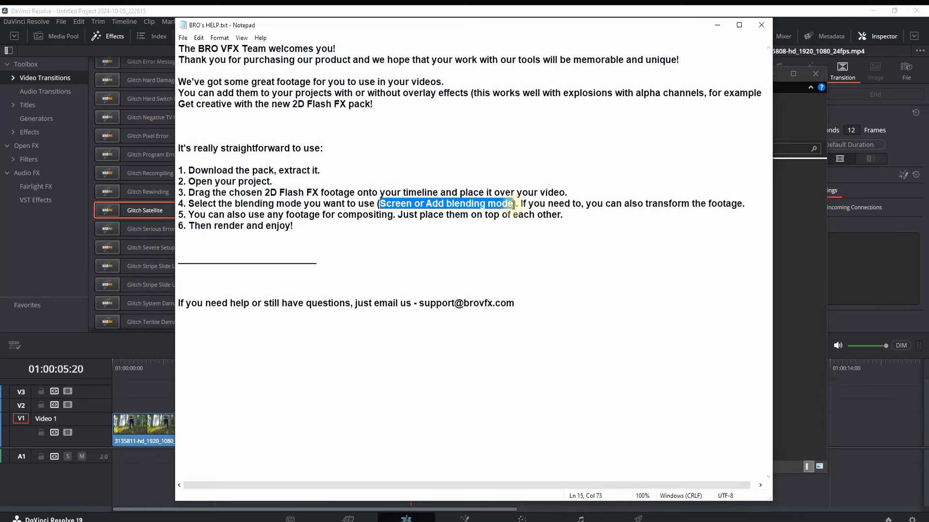
left_click(562, 272)
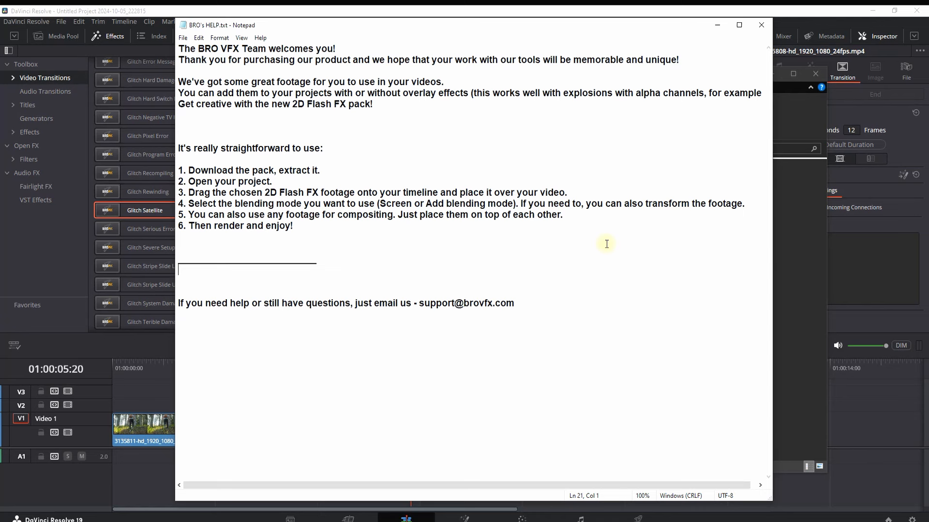
left_click(764, 22)
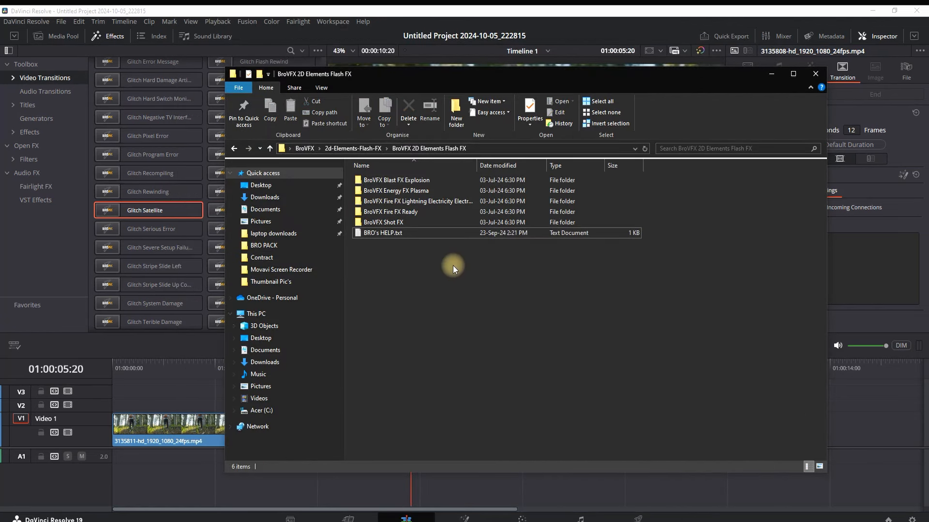
Preview Energy FX Core Explosion.mp4 from the BroVFX Energy FX Plasma folder and place it on track V2 above the beginning of the first clip.
double_click(417, 190)
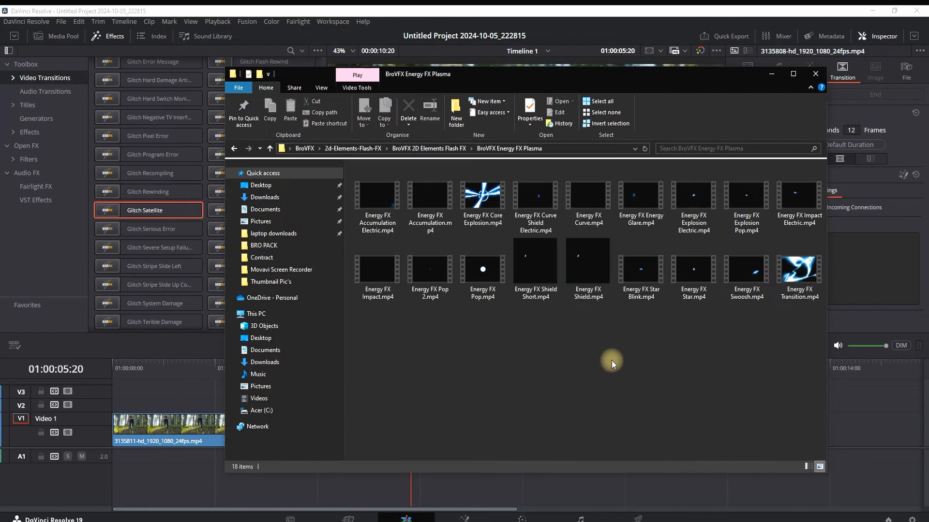
double_click(490, 207)
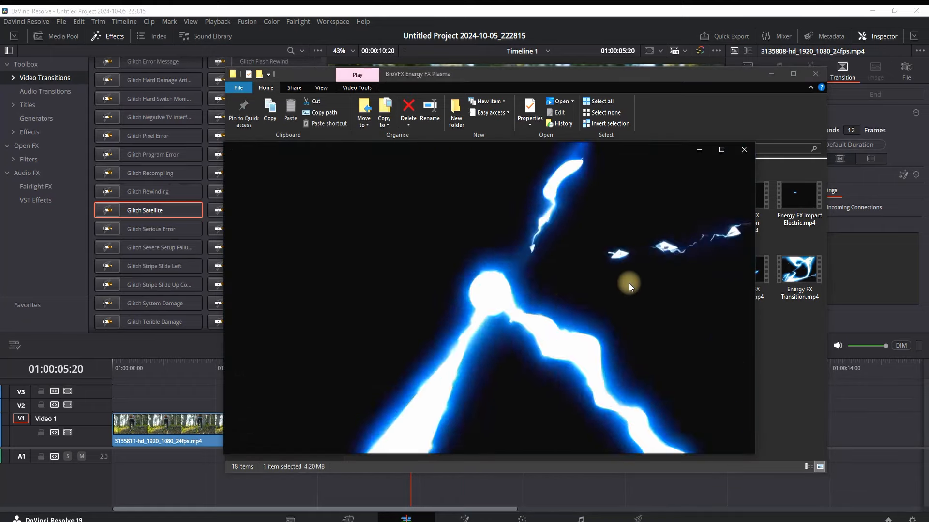
left_click(257, 407)
left_click(488, 435)
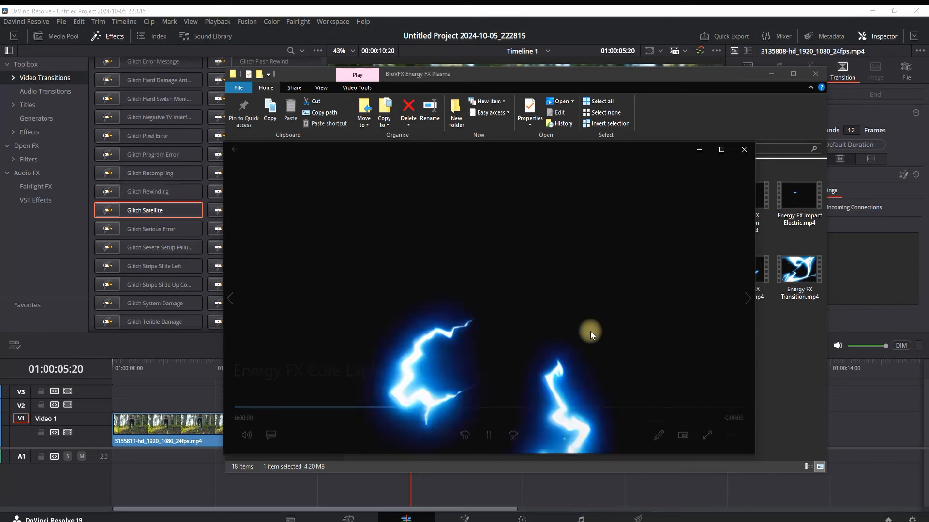
left_click(744, 149)
left_click_drag(483, 198, 104, 387)
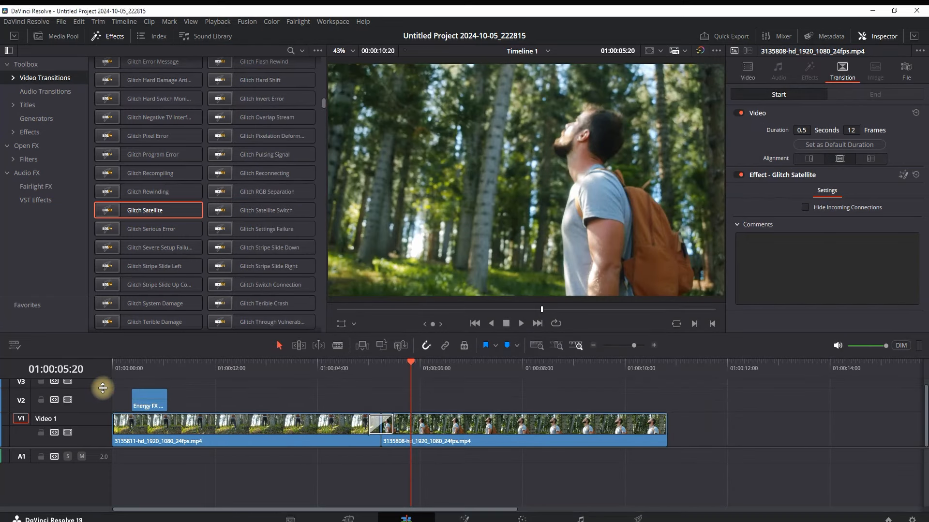
Play the Energy FX Core Explosion clip on track V2 and scrub through its lightning bursts.
left_click(154, 402)
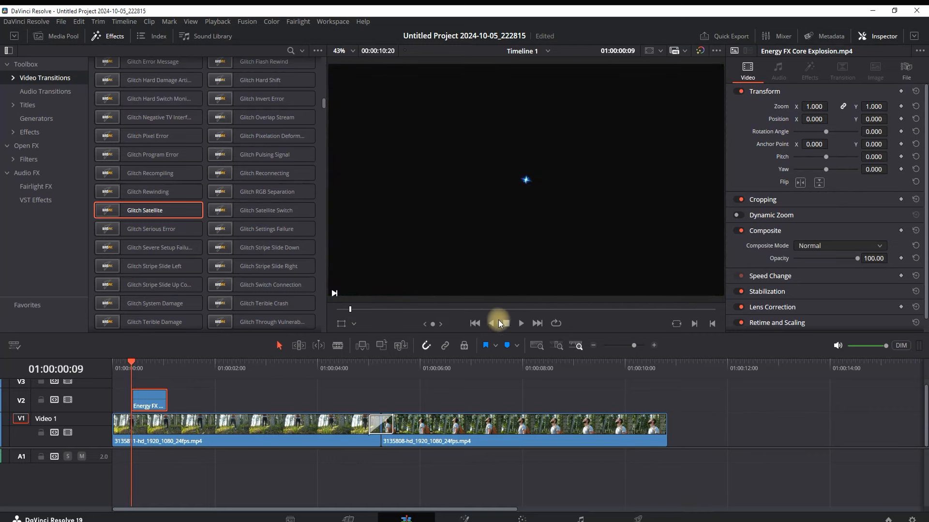
left_click(516, 321)
left_click(142, 362)
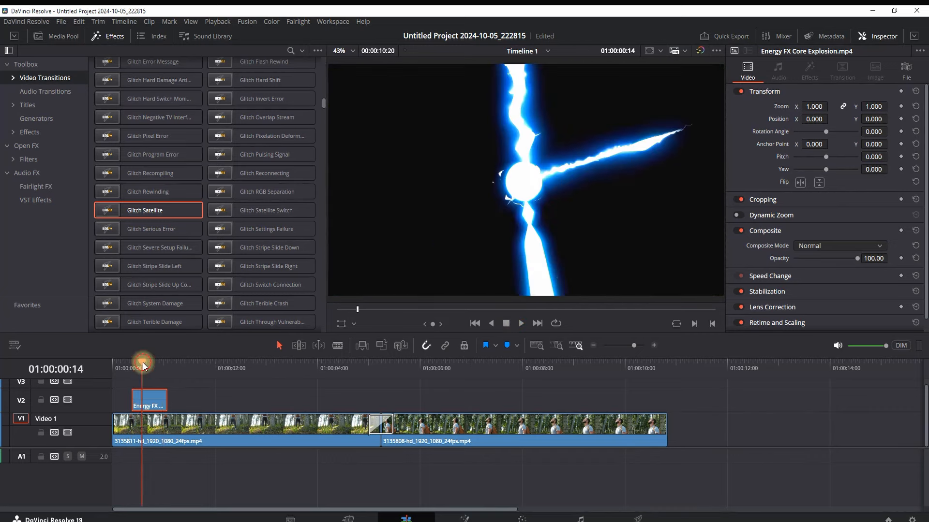
left_click(149, 365)
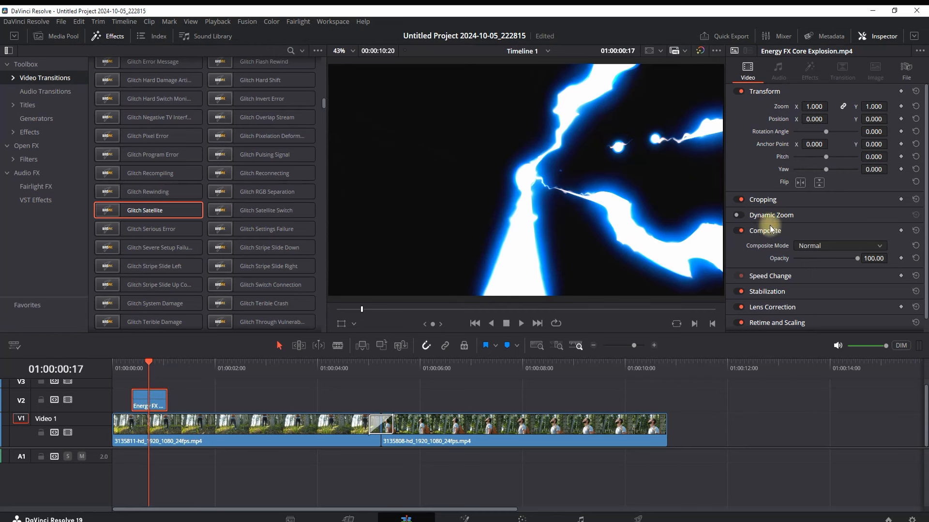
Try the Screen and Add composite modes on the Energy FX Core Explosion clip and preview the overlay.
left_click(832, 246)
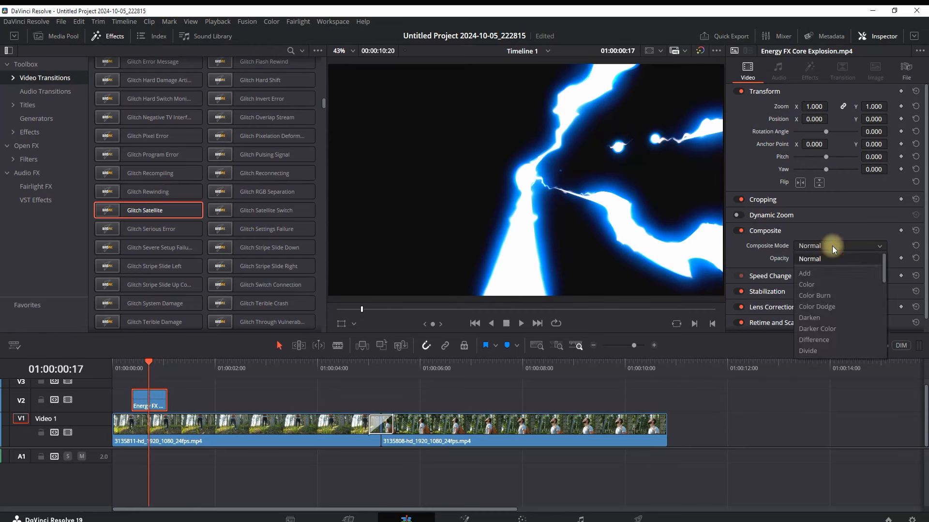
left_click_drag(886, 277, 883, 328)
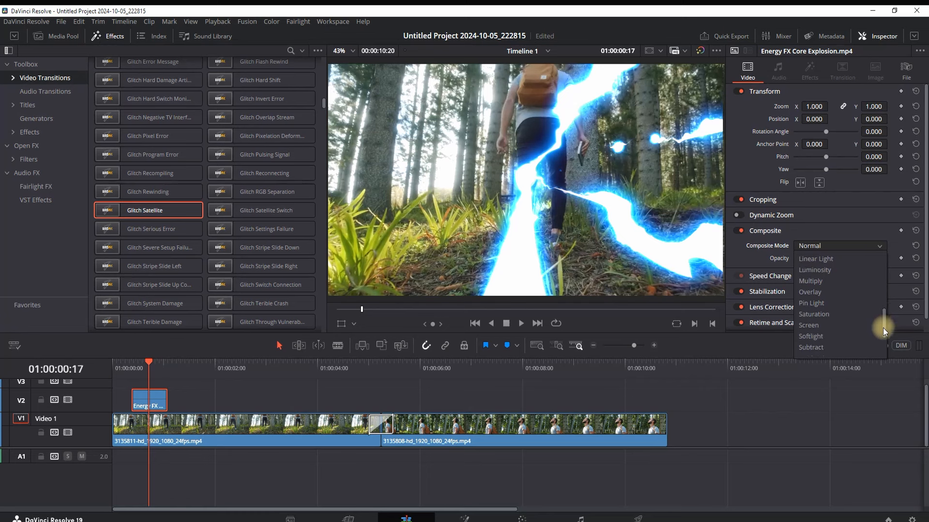
left_click(843, 325)
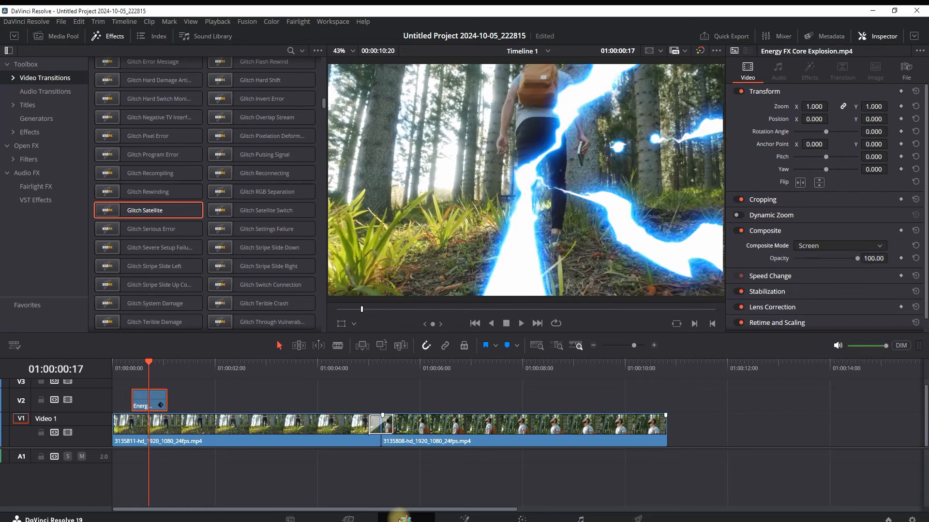
left_click(828, 246)
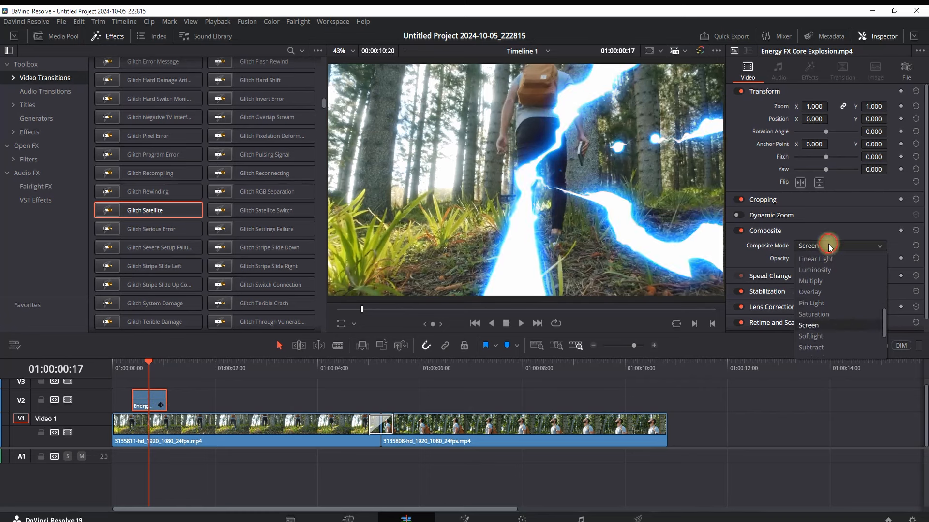
left_click(815, 272)
left_click(506, 323)
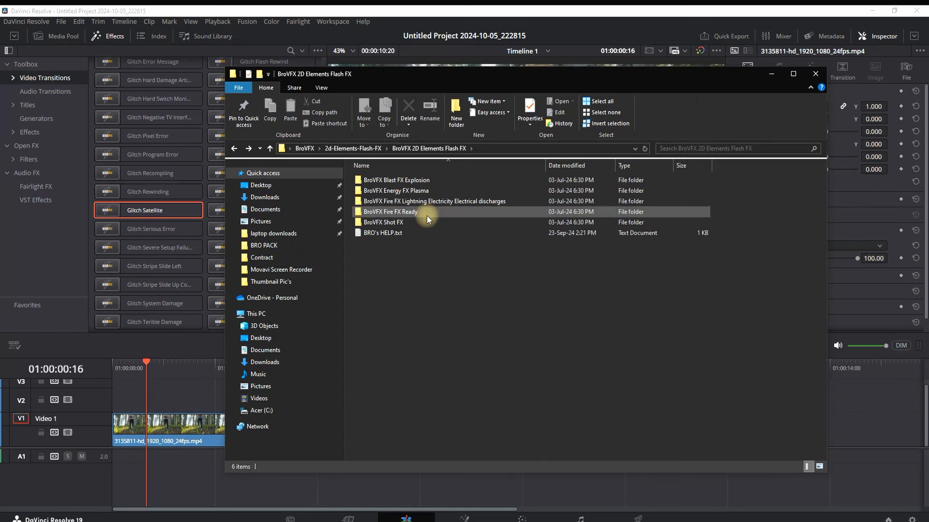
Place Fire FX Bonfire MR.mp4 from the BroVFX Fire FX Ready folder on track V2, set its composite mode to Add and preview it.
double_click(377, 215)
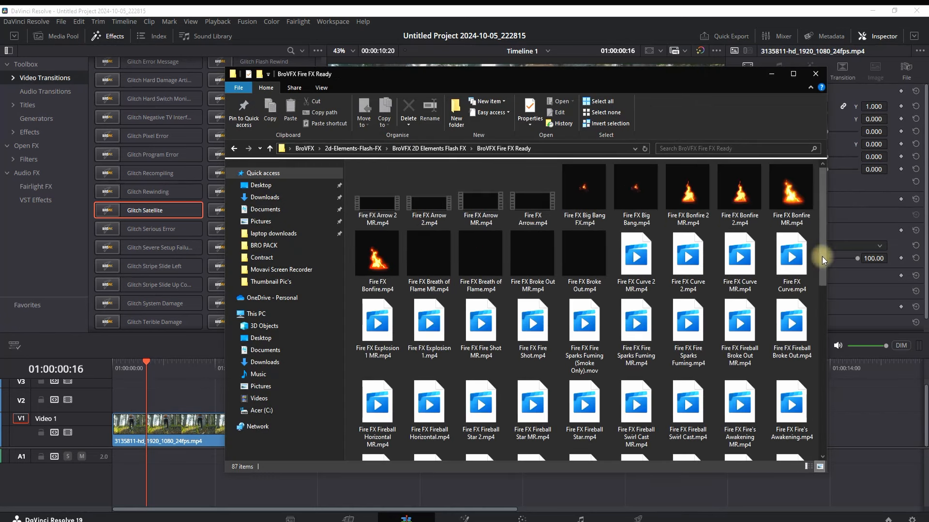
left_click_drag(779, 194, 148, 400)
left_click(840, 245)
left_click(817, 264)
left_click(521, 323)
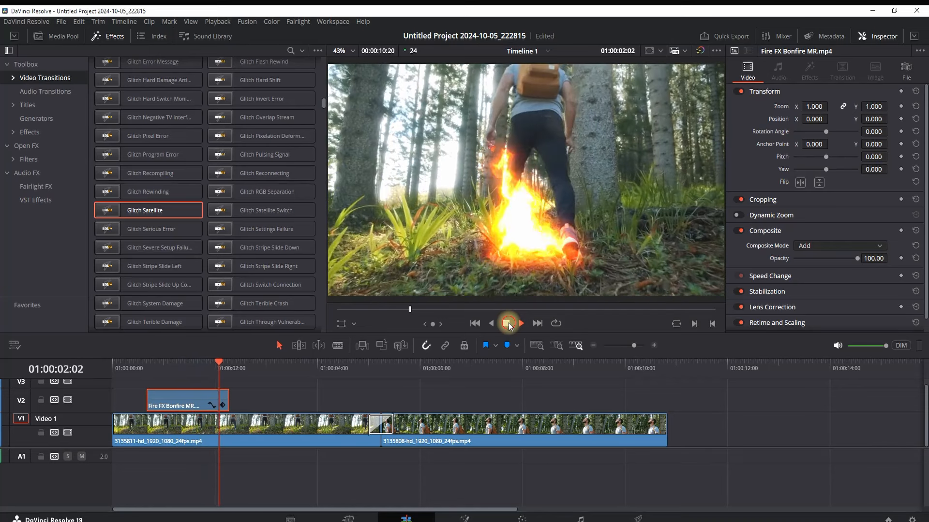
left_click(508, 323)
Scale the bonfire to about 0.527, move it to about X 1258.6, Y 70.3 beside the walking man, and play it.
left_click(342, 325)
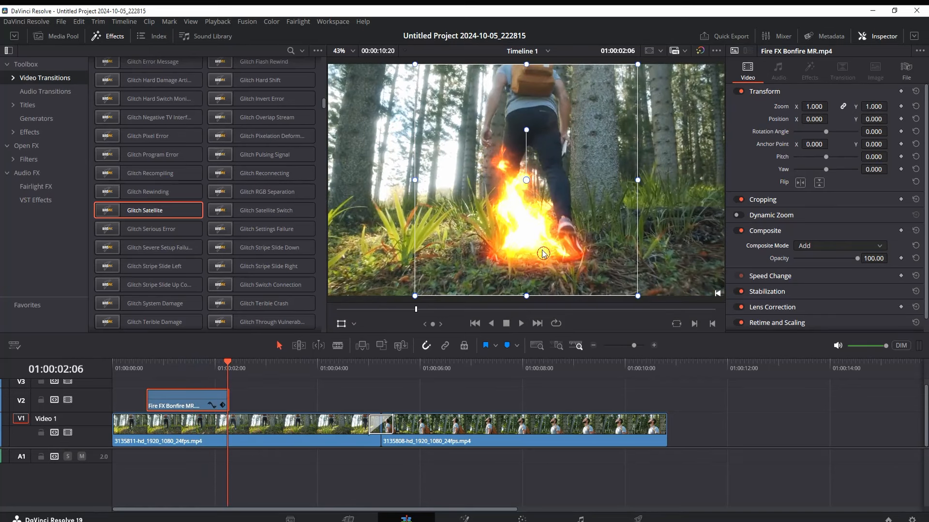
left_click_drag(542, 254, 404, 263)
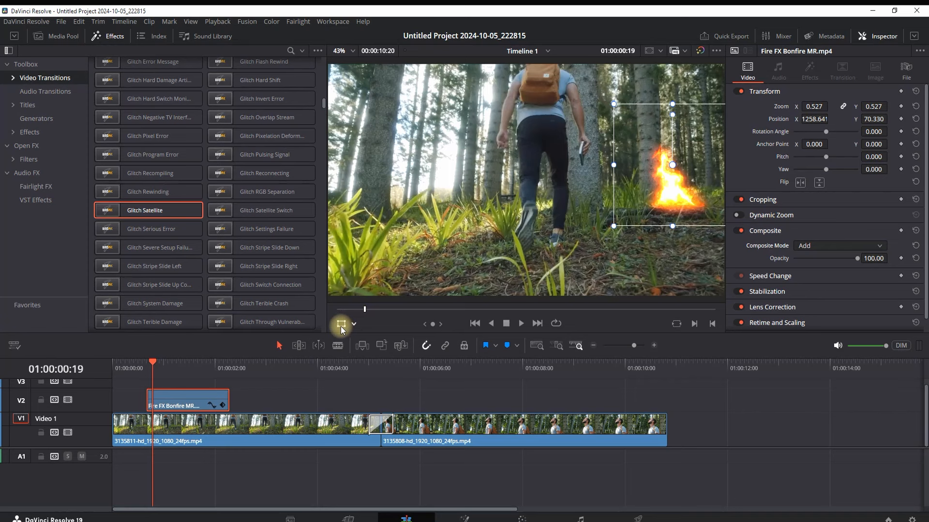
left_click(341, 325)
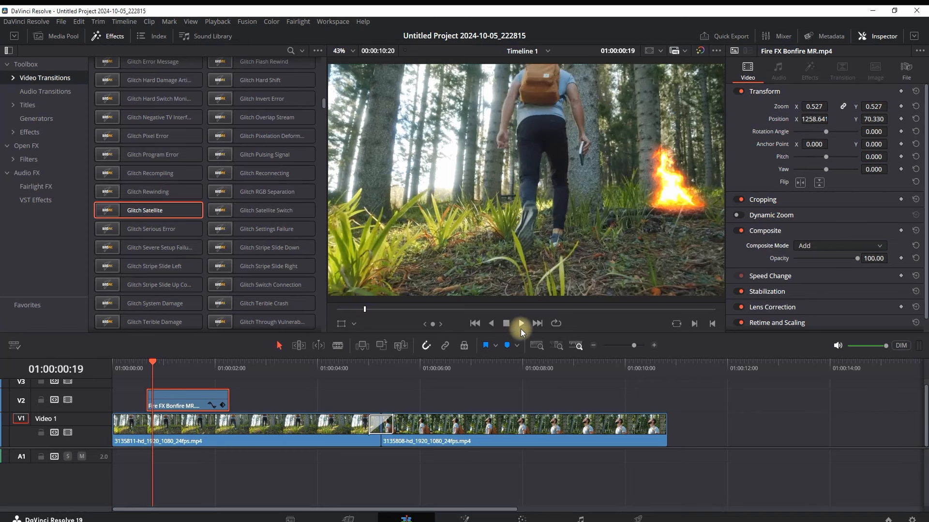
left_click(521, 323)
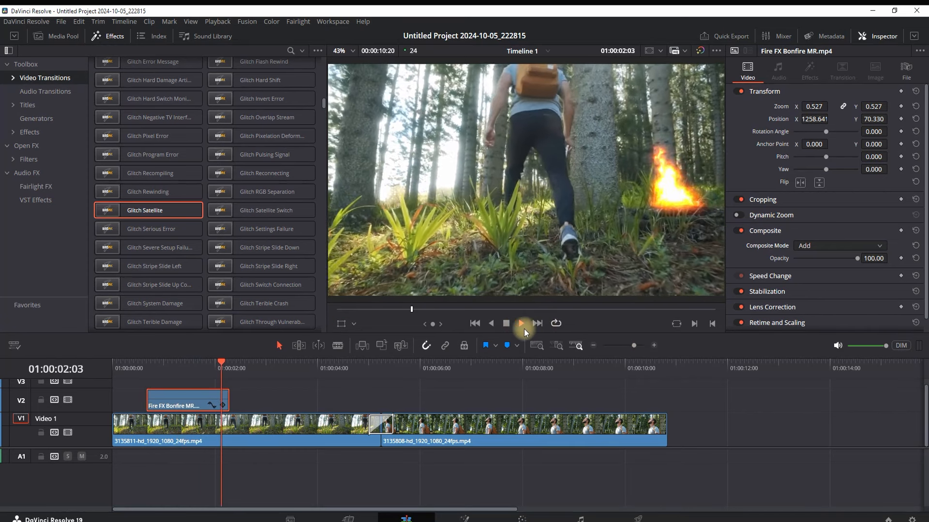
left_click(506, 323)
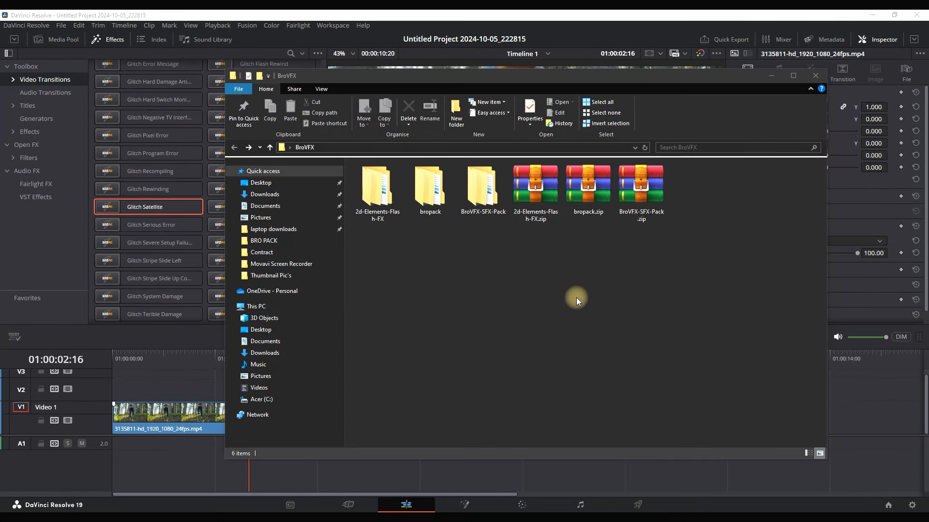
In File Explorer, open the BroVFX SFX Pack folder inside BroVFX-SFX-Pack and open its BRO's HELP.txt.
double_click(481, 203)
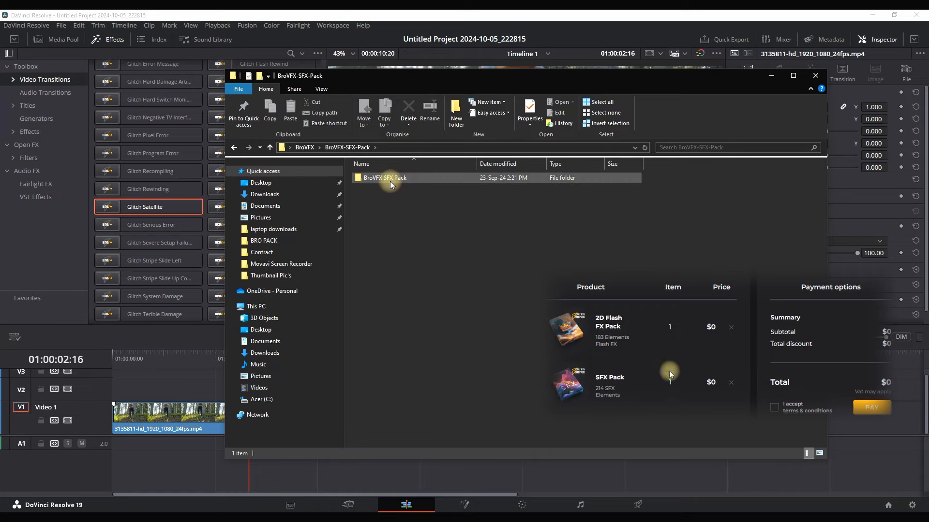
double_click(391, 179)
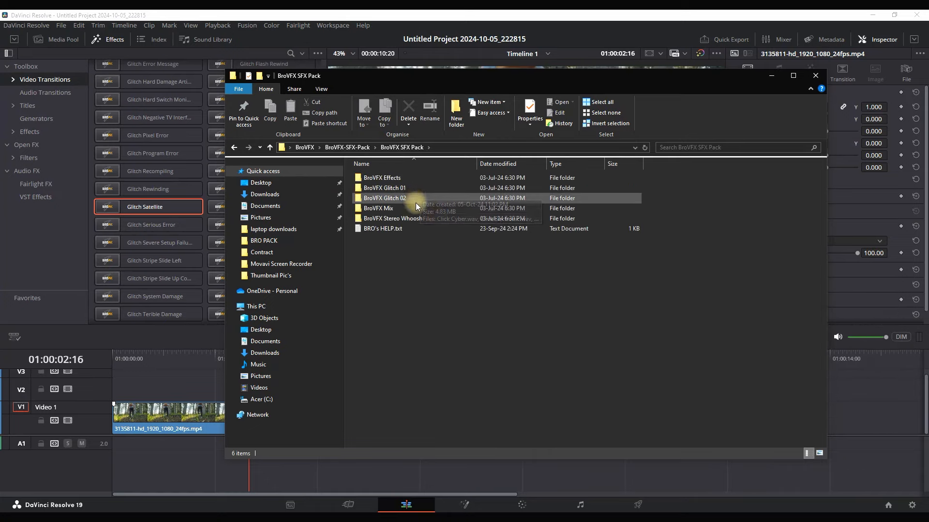
double_click(394, 231)
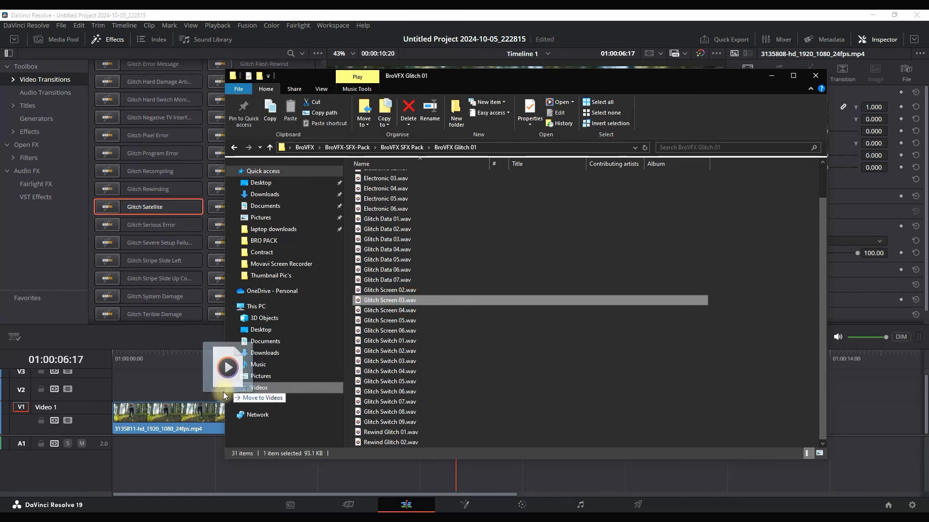
Place Glitch Screen 03.wav from the BroVFX Glitch 01 folder on track A1 beneath the transition and play that section.
left_click_drag(186, 461, 385, 457)
left_click(520, 315)
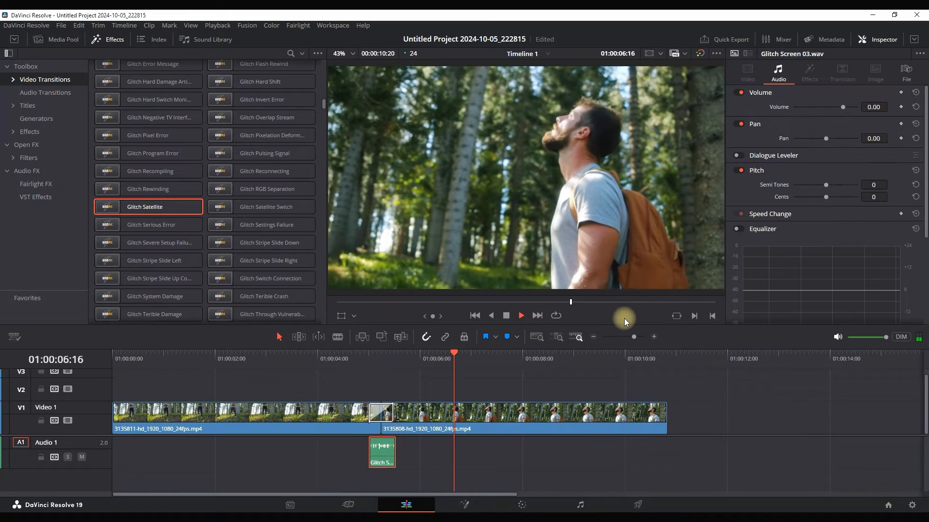
left_click(508, 317)
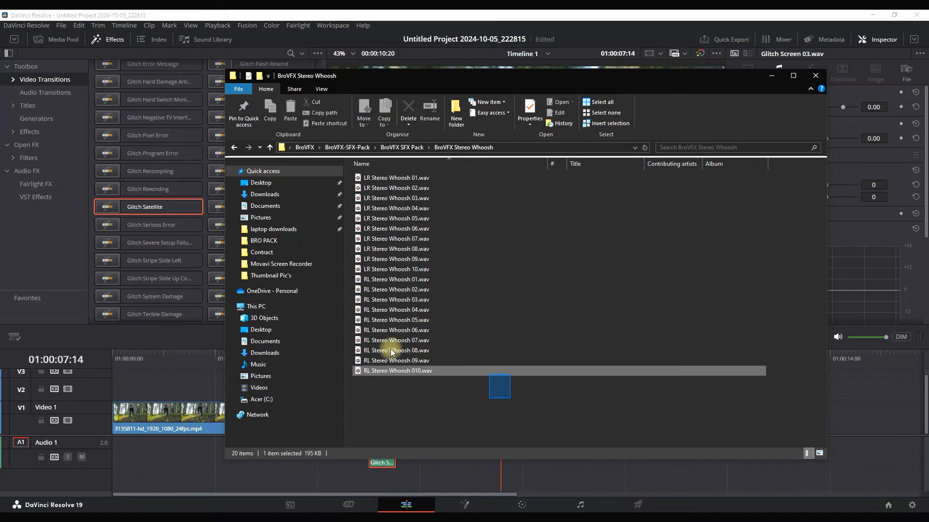
Add RL Stereo Whoosh 08, 09 and 010 from the BroVFX Stereo Whoosh folder to track A1 beneath the first clip and play them.
left_click_drag(391, 352, 364, 353)
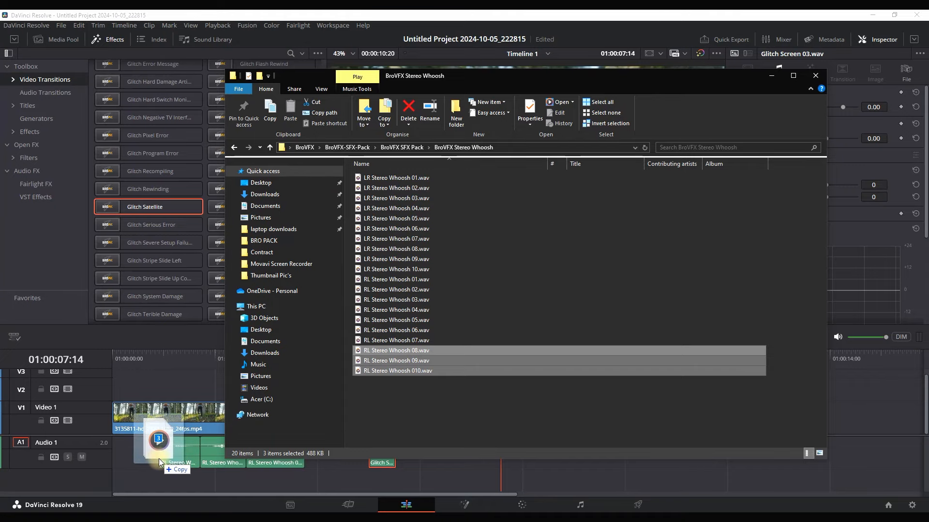
left_click_drag(159, 460, 181, 459)
left_click(141, 359)
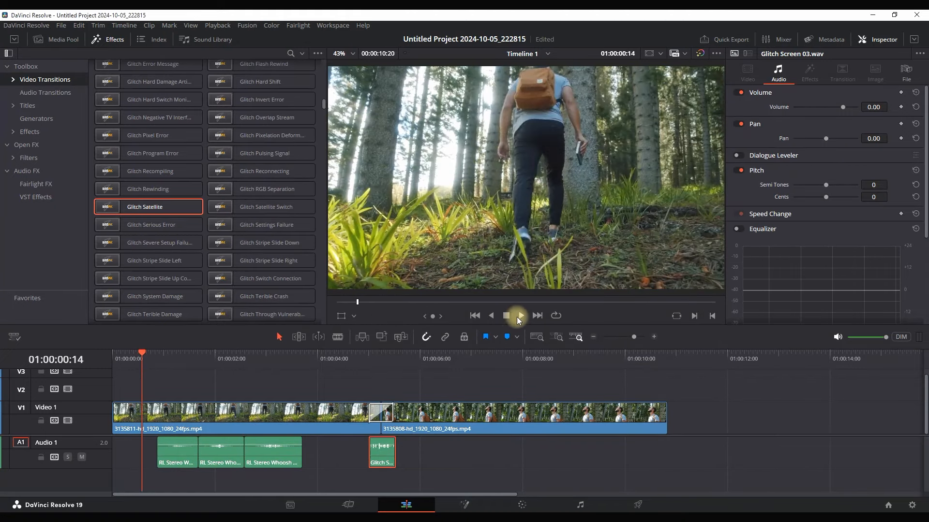
left_click(521, 315)
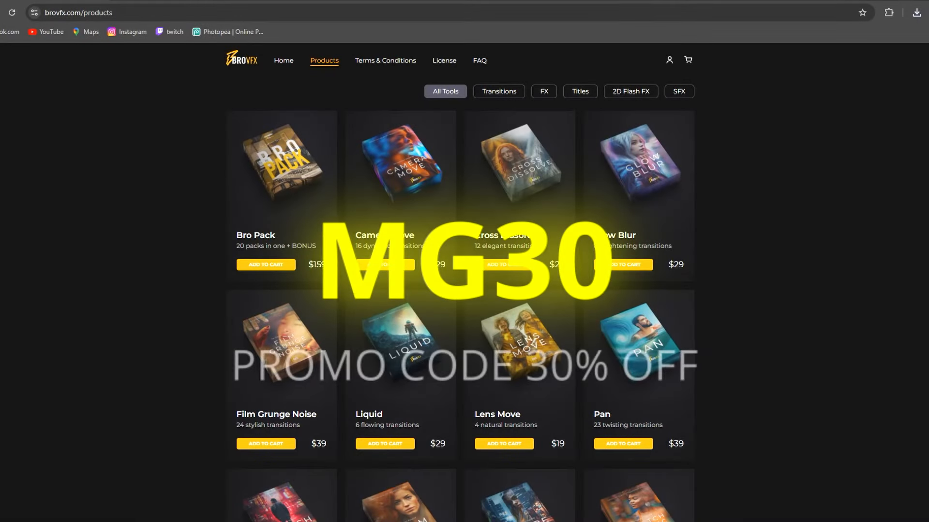
In the web browser, look through the whole product range on the brovfx.com products page.
scroll(460, 281, "down", 8)
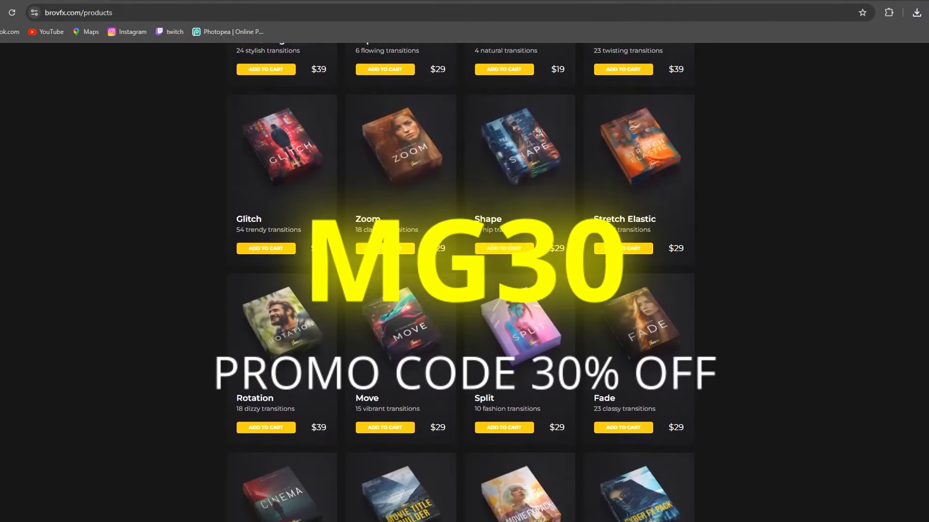
scroll(460, 281, "down", 9)
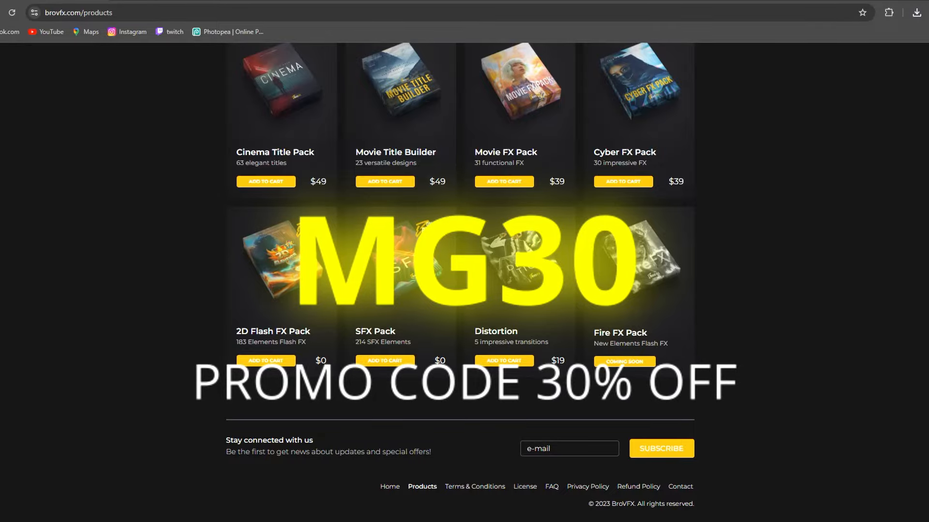